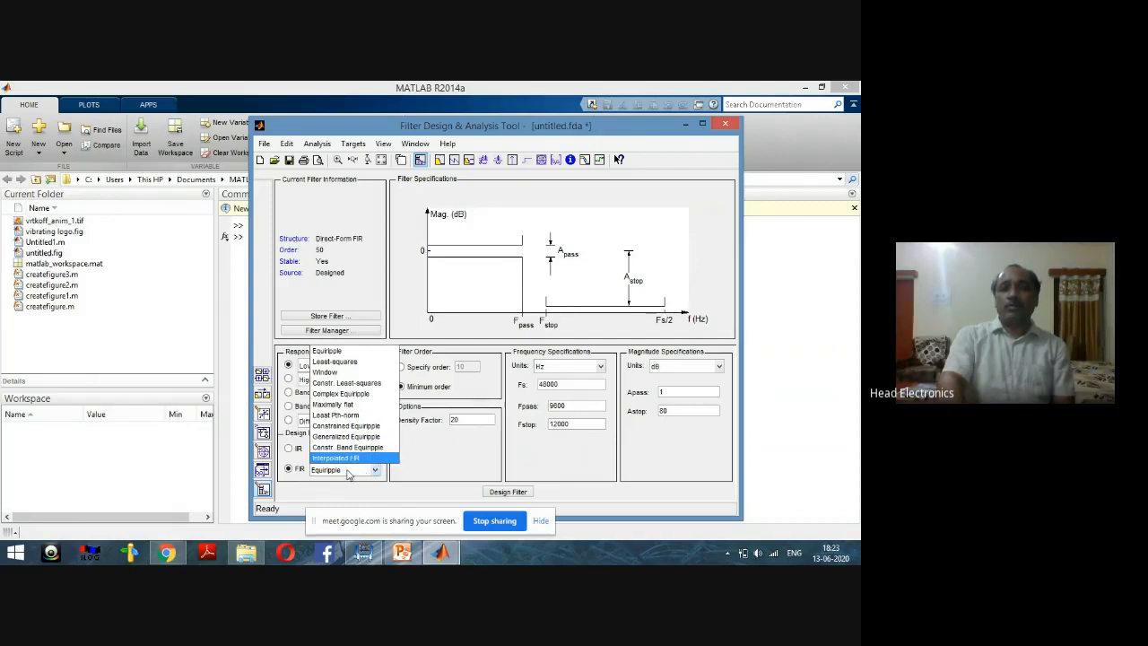
pyautogui.click(348, 473)
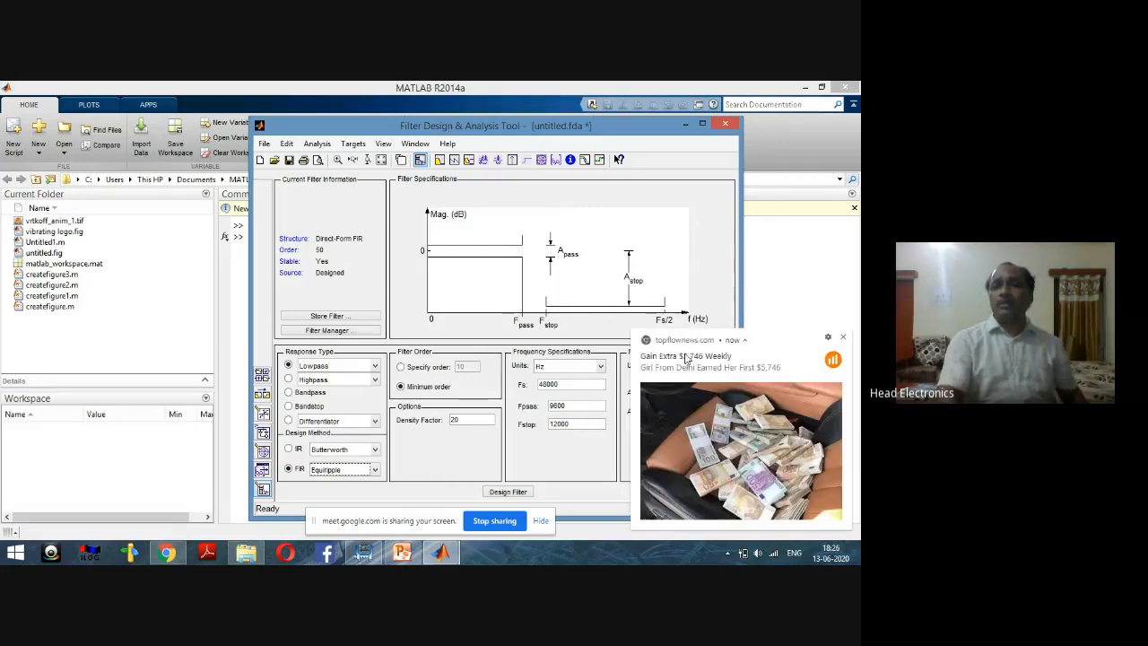
pyautogui.click(843, 340)
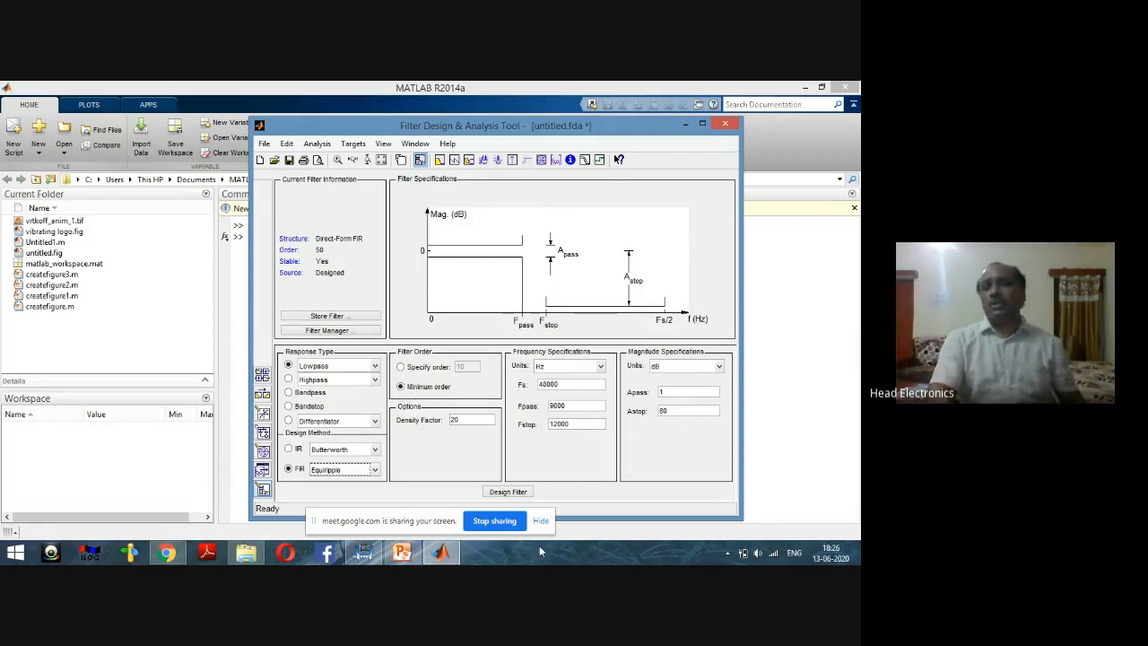
# Step: Switch to PowerPoint to view the system design slide and return to MATLAB's Filter Design & Analysis Tool
pyautogui.moveTo(445, 558)
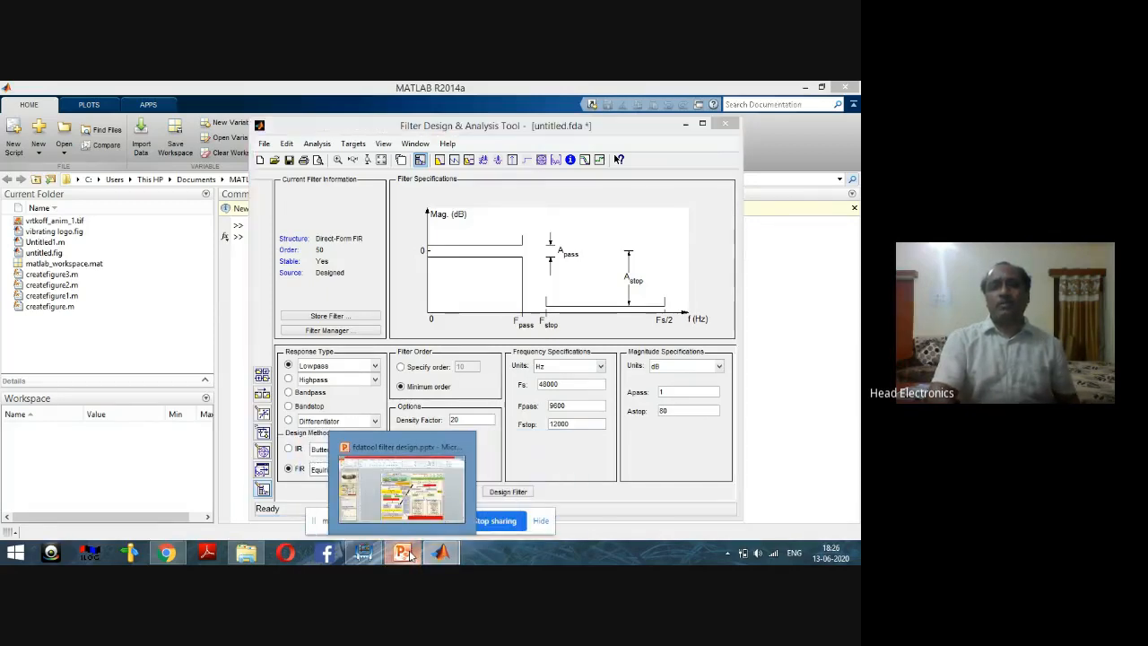
pyautogui.click(408, 556)
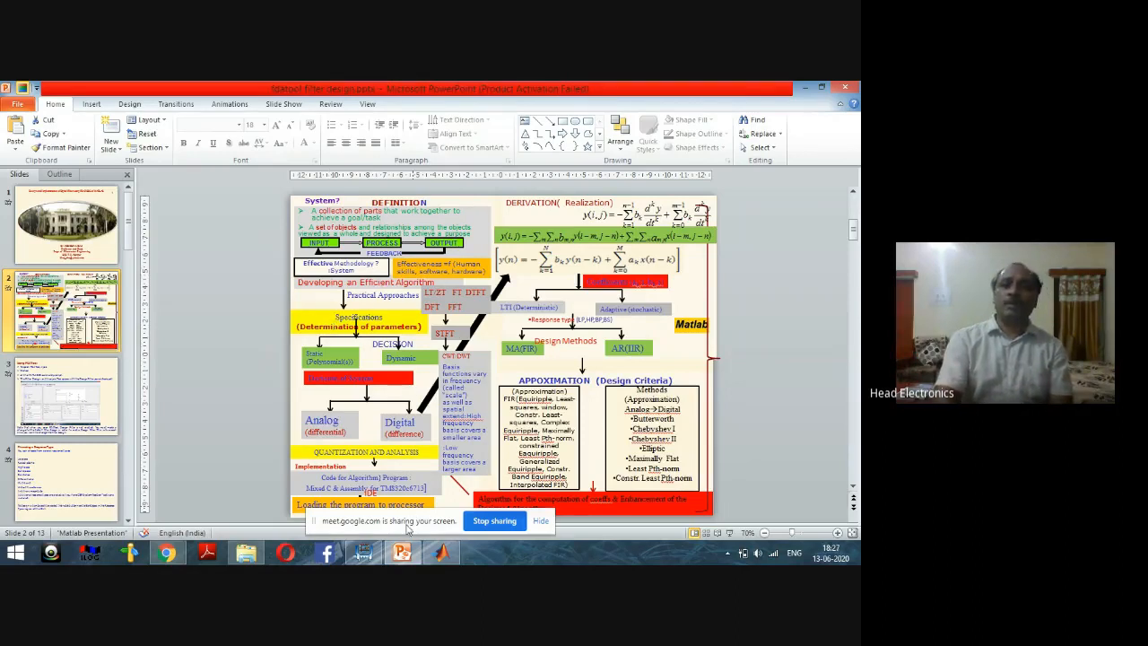
pyautogui.moveTo(453, 558)
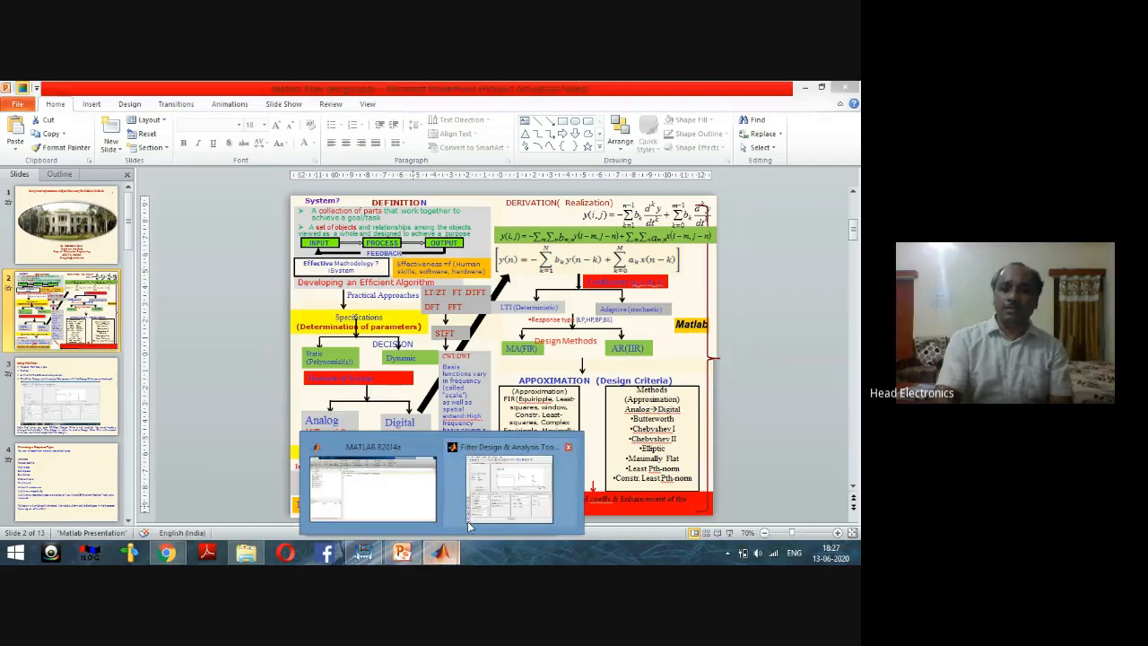
pyautogui.moveTo(495, 514)
pyautogui.click(402, 497)
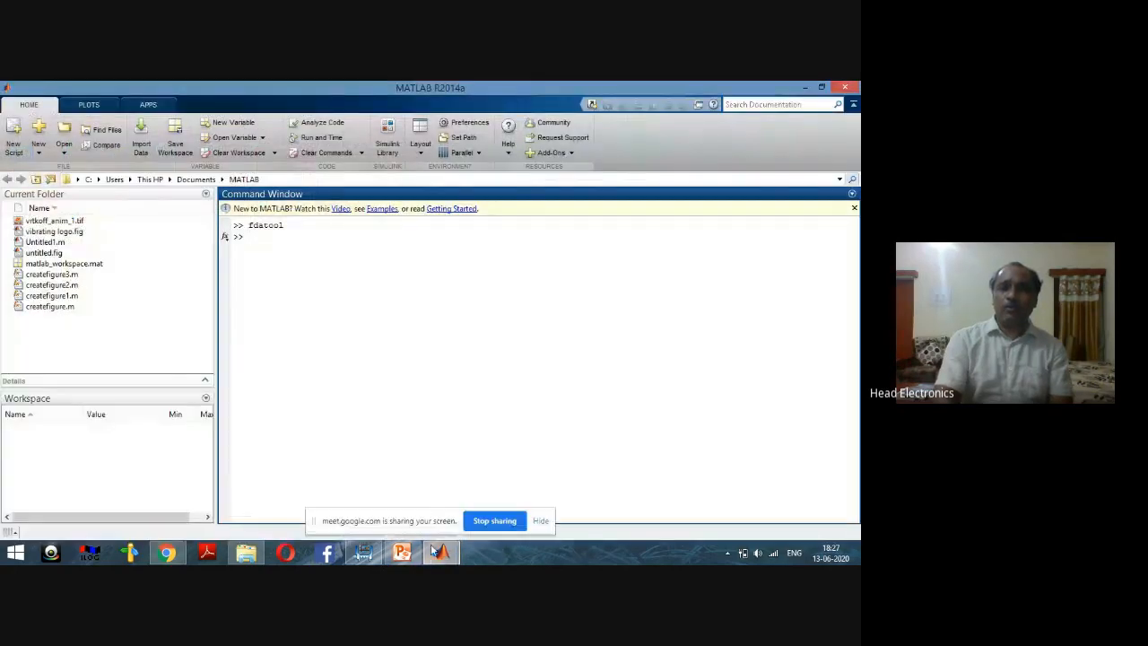
pyautogui.moveTo(441, 553)
pyautogui.click(498, 502)
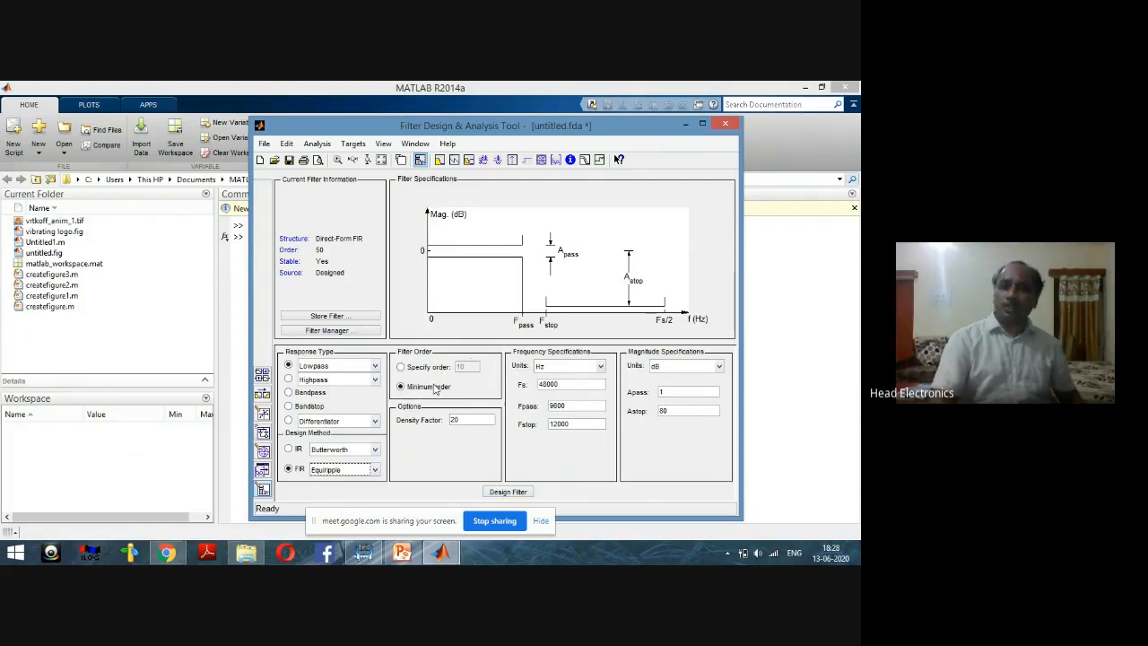
# Step: Design the minimum-order lowpass FIR Equiripple filter with the current specifications and display its phase response
pyautogui.click(509, 492)
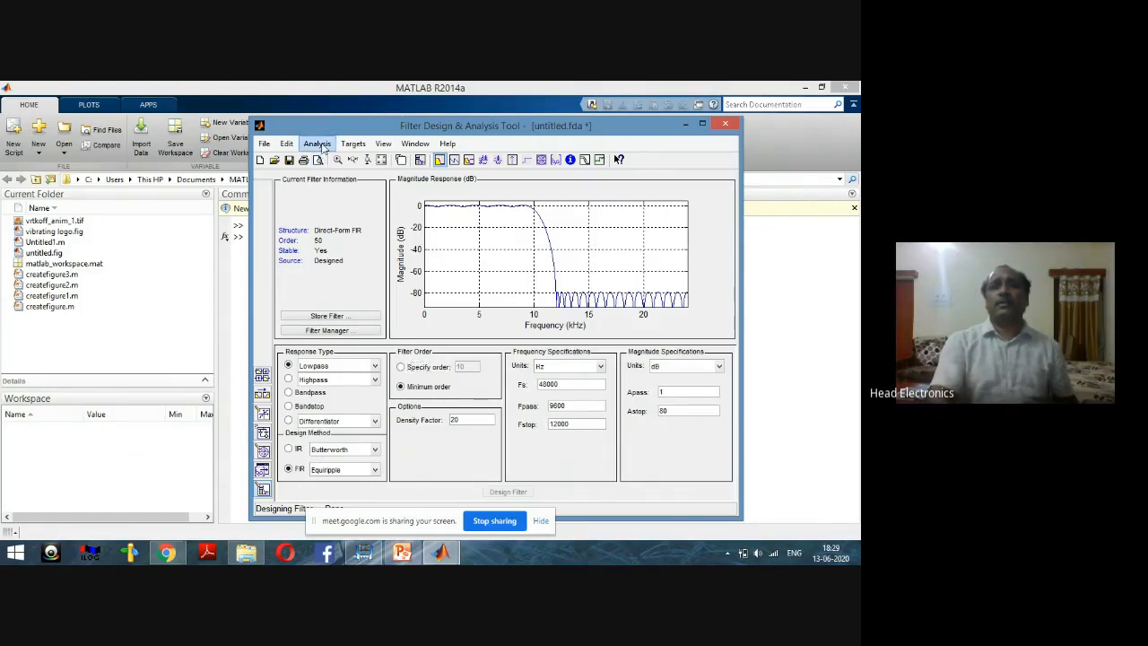
pyautogui.click(321, 147)
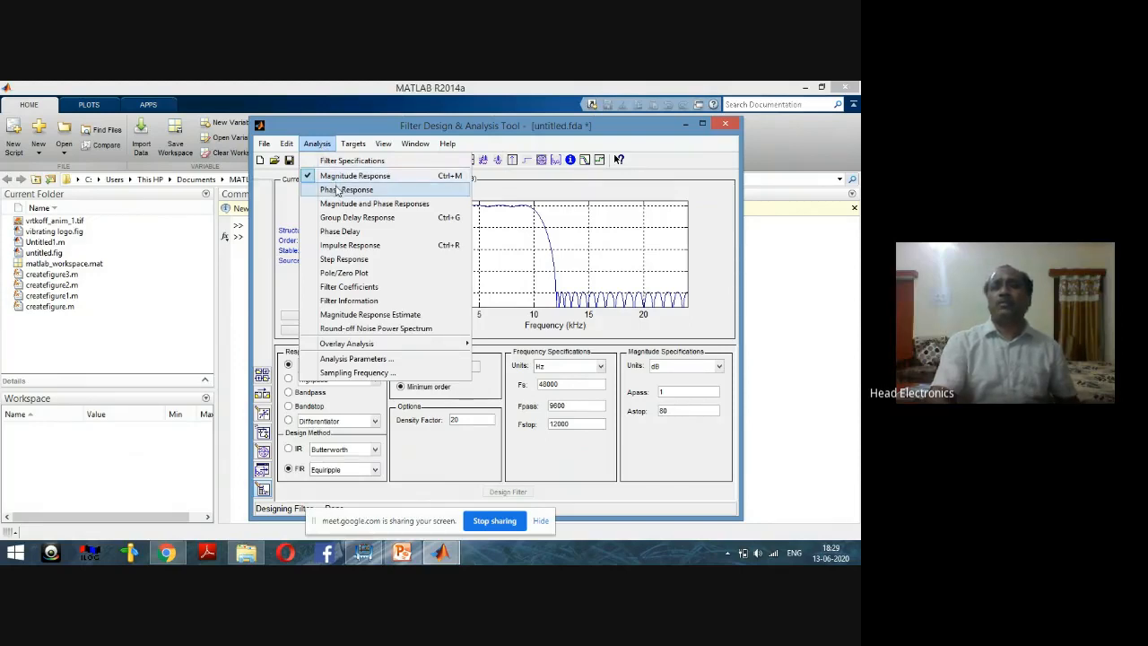
pyautogui.click(338, 191)
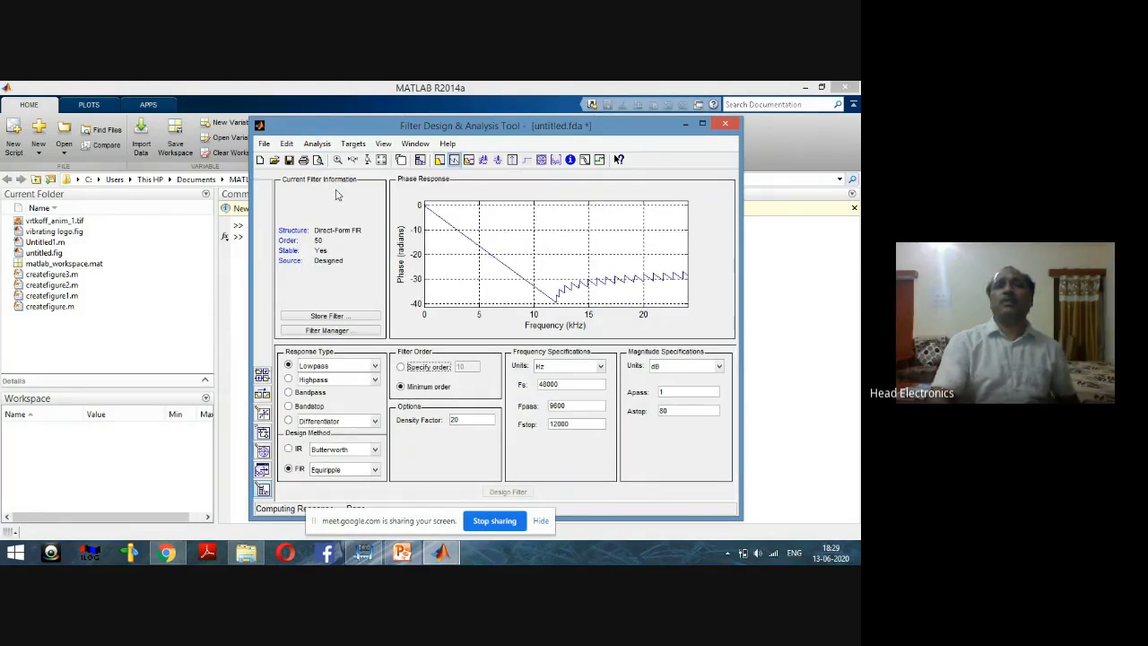
# Step: Display the filter's combined magnitude and phase responses, followed by its group delay response
pyautogui.click(319, 145)
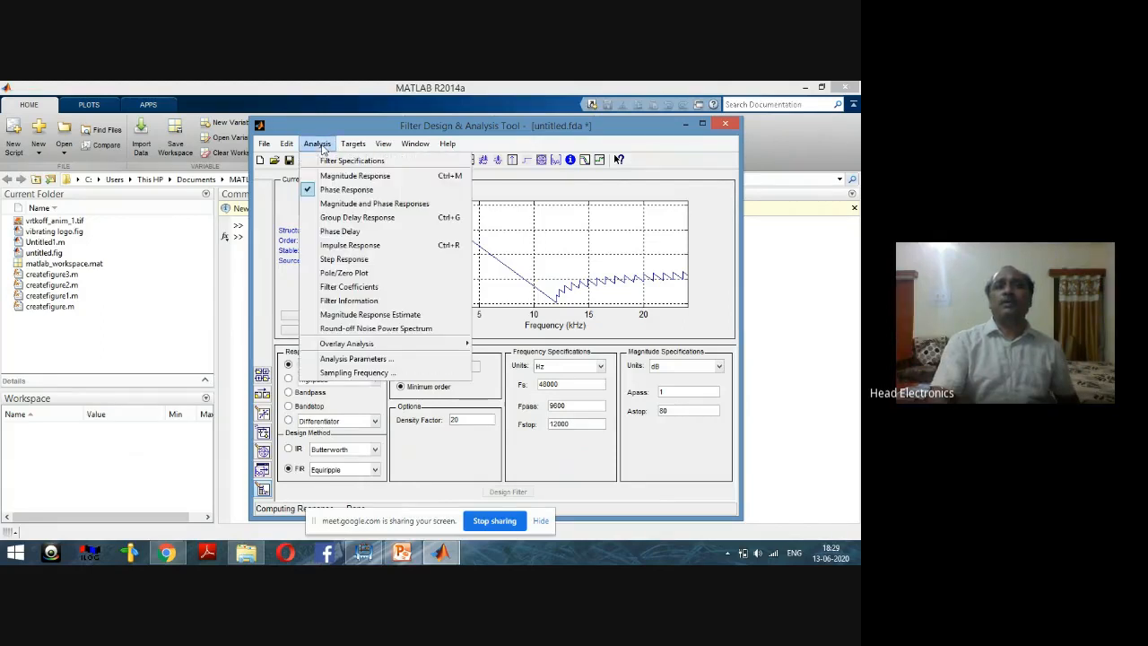
pyautogui.click(327, 204)
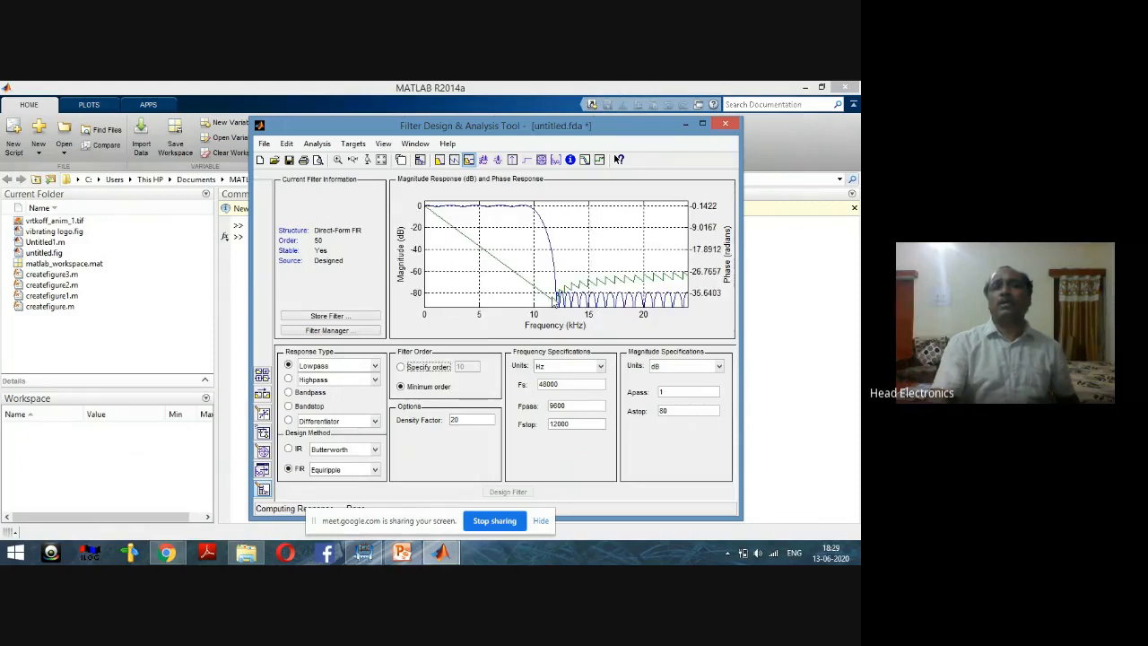
pyautogui.click(321, 145)
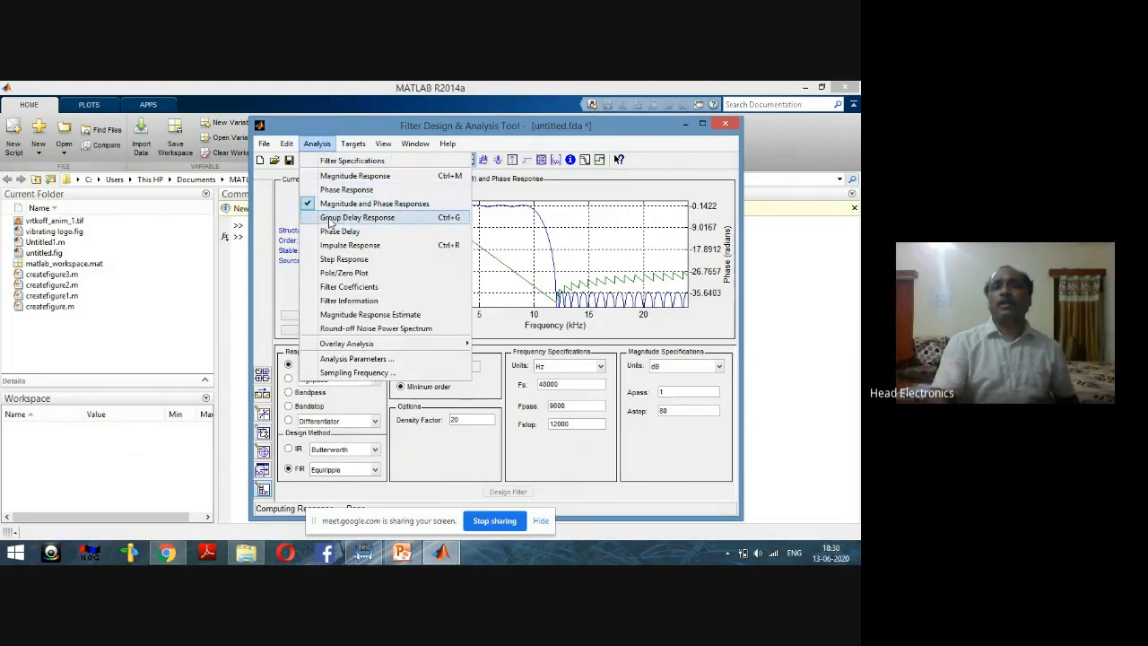
pyautogui.click(330, 221)
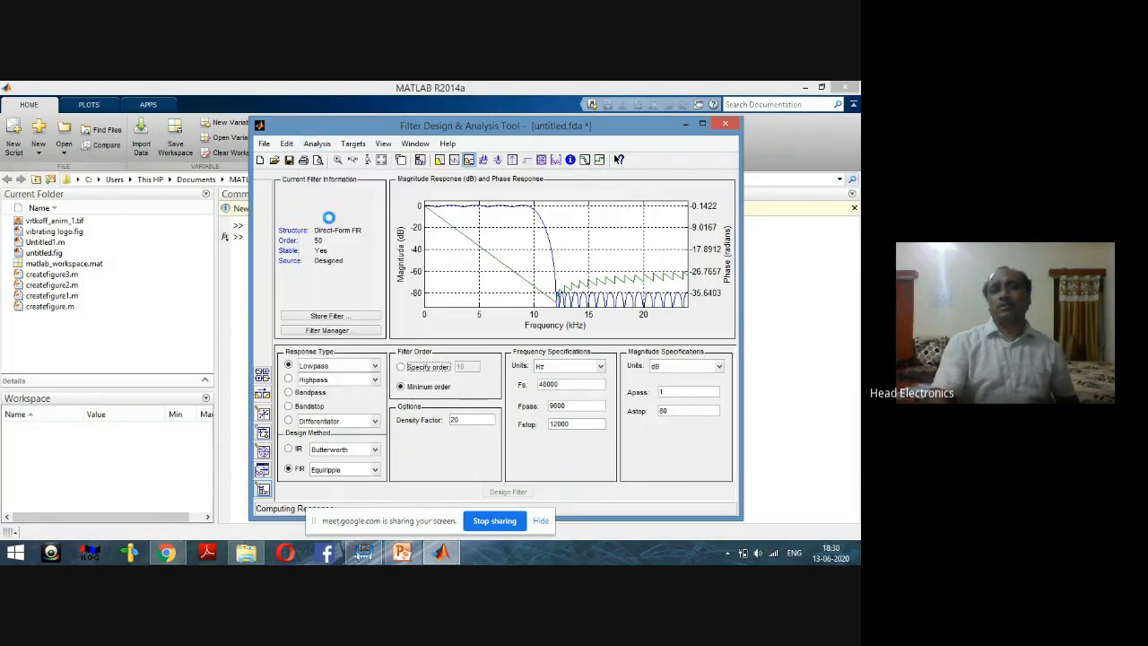
# Step: Display the filter's phase delay, followed by its impulse response
pyautogui.click(318, 144)
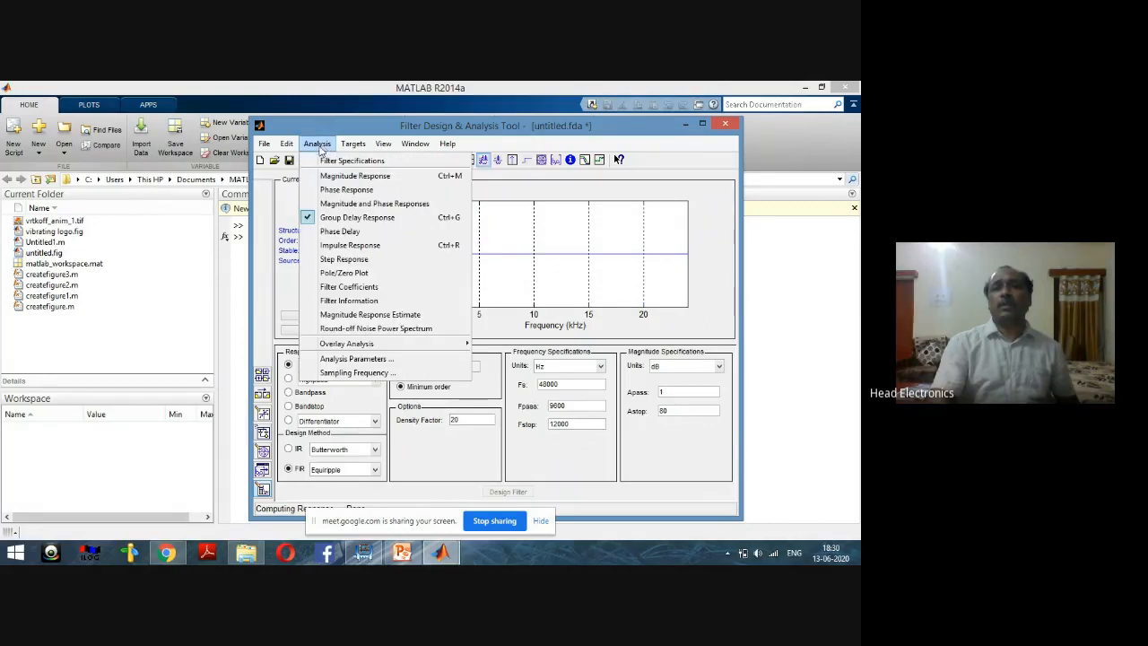
pyautogui.click(332, 232)
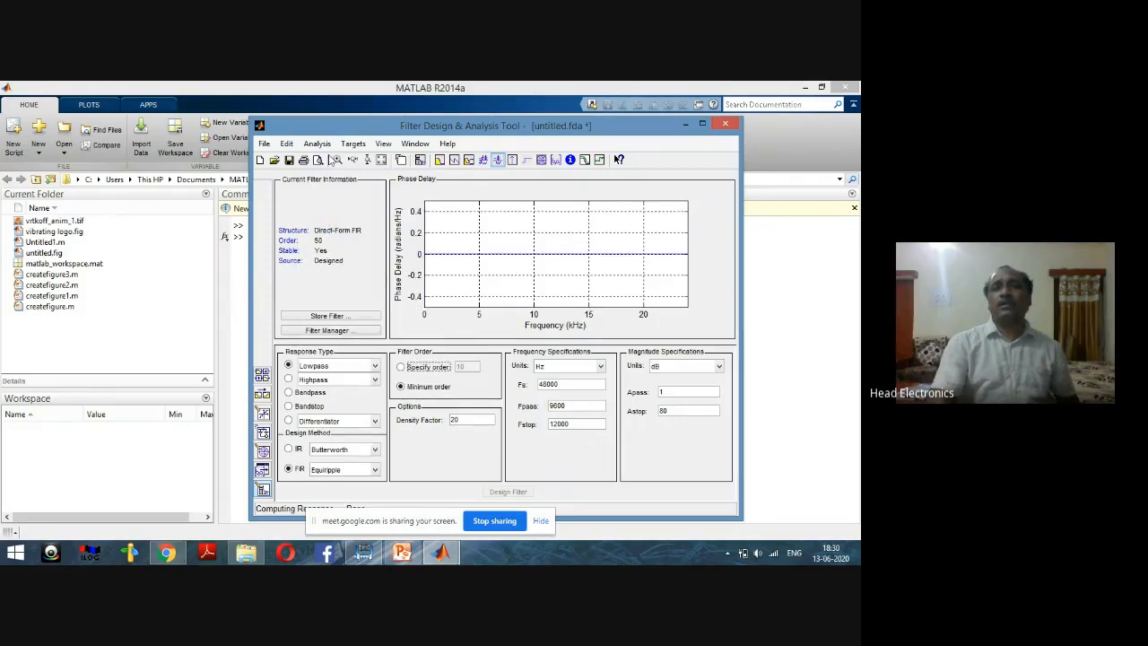
pyautogui.click(317, 144)
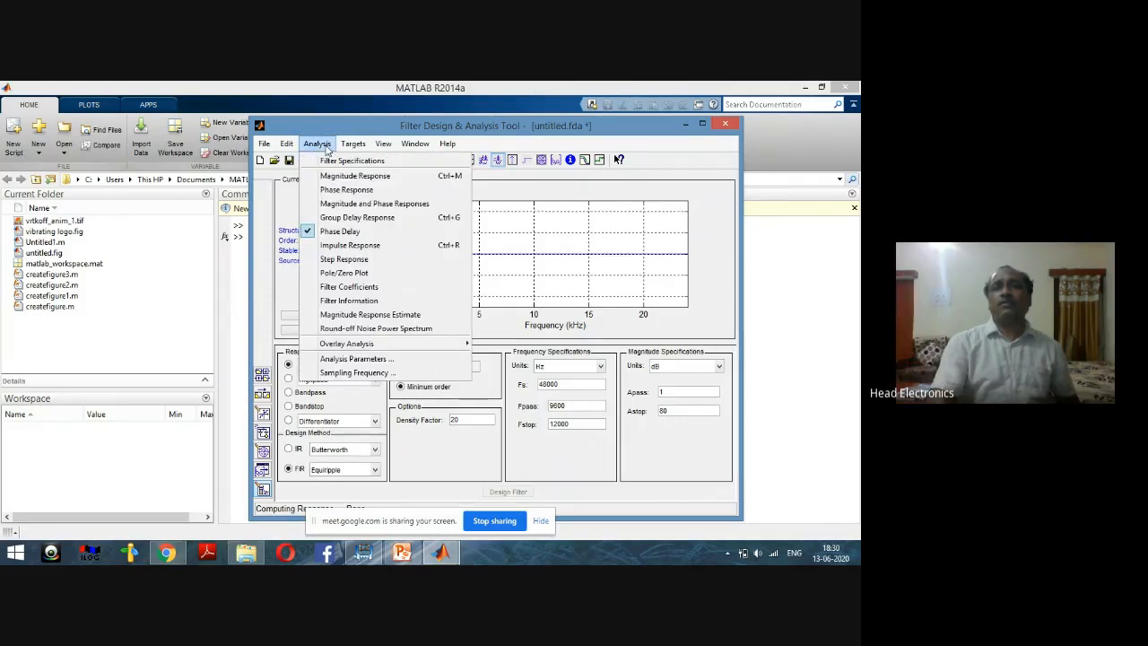
pyautogui.click(330, 247)
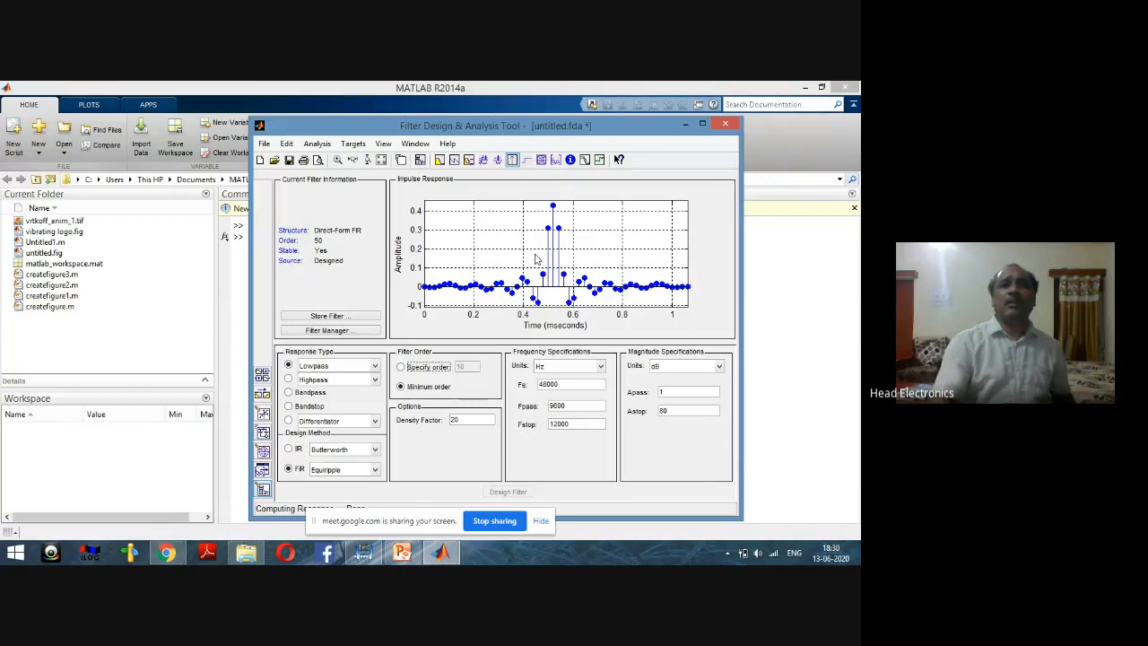
# Step: Open the impulse response in the Filter Visualization Tool and maximize its window
pyautogui.click(384, 146)
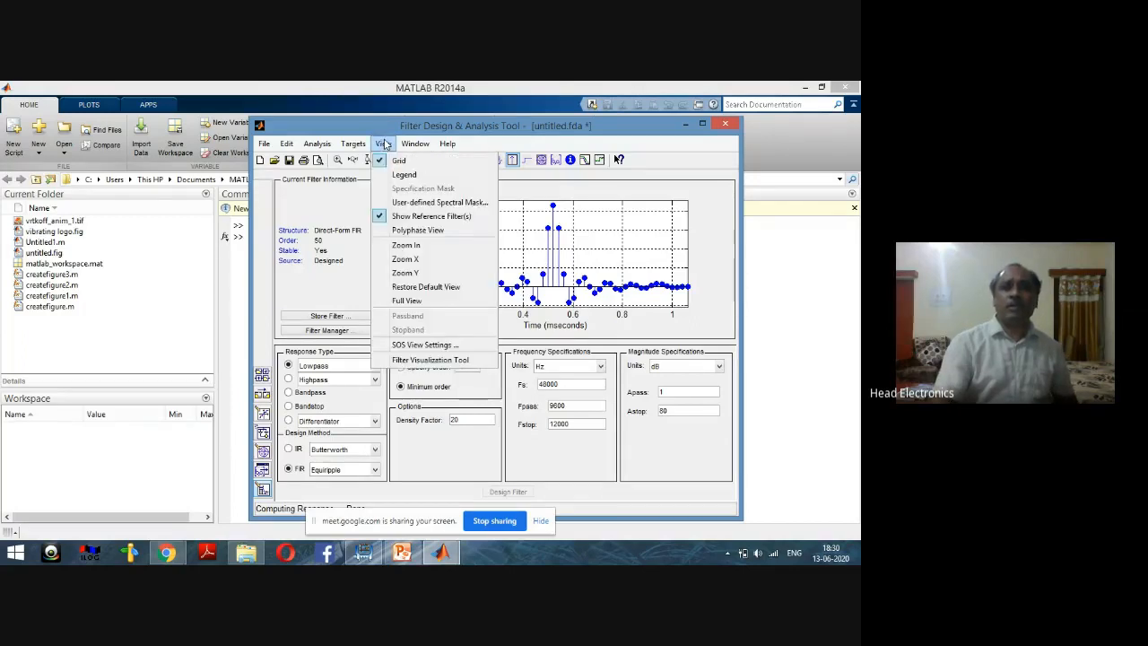
pyautogui.click(401, 362)
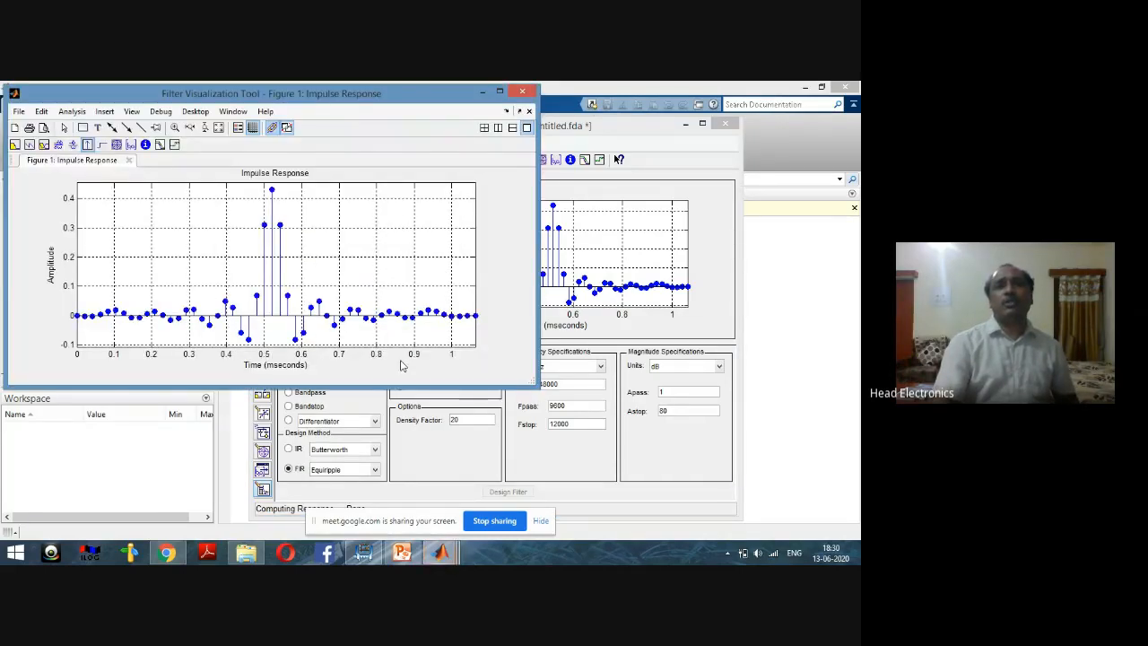
pyautogui.click(500, 91)
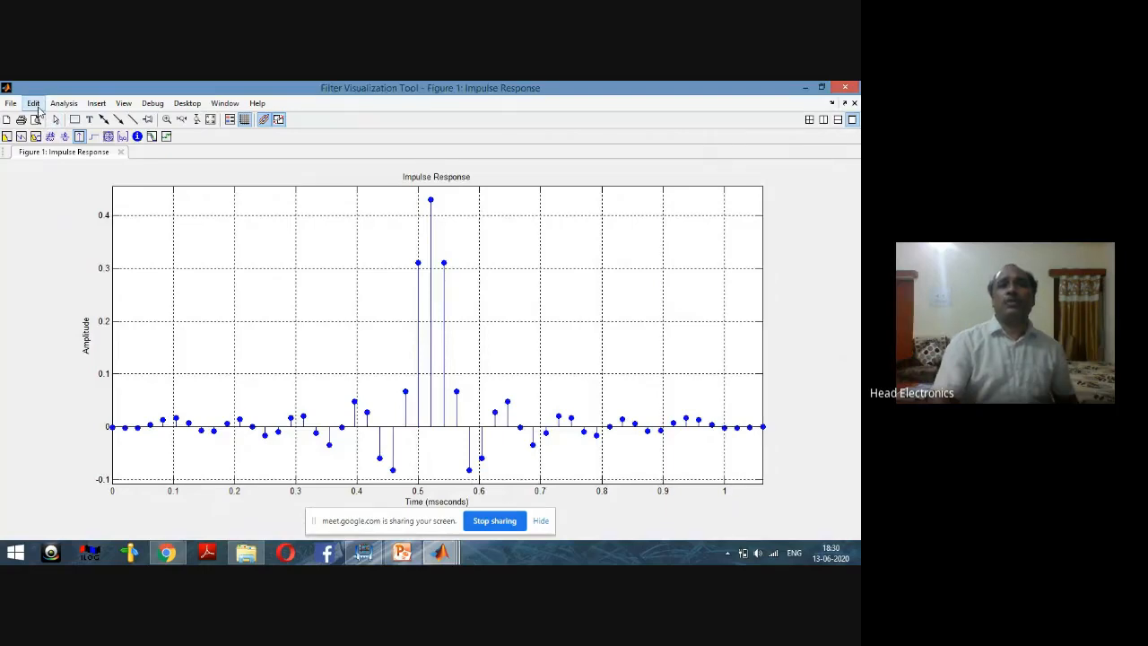
# Step: Look over the figure's Copy Options preferences and the available figure editing commands without changing anything
pyautogui.click(34, 104)
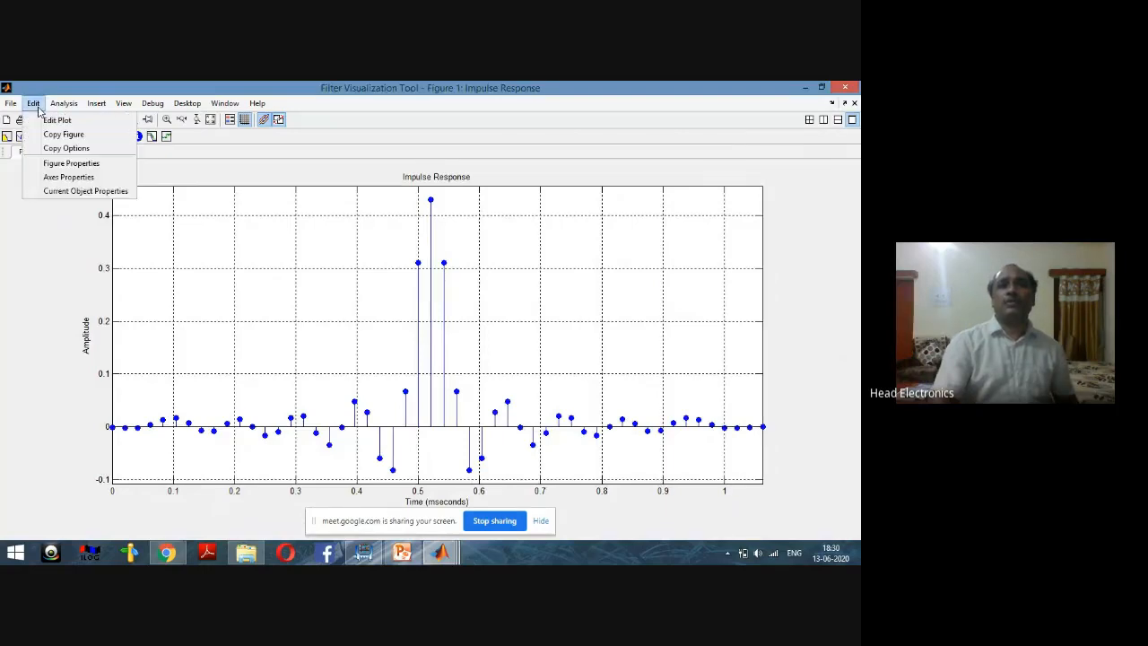
pyautogui.click(54, 152)
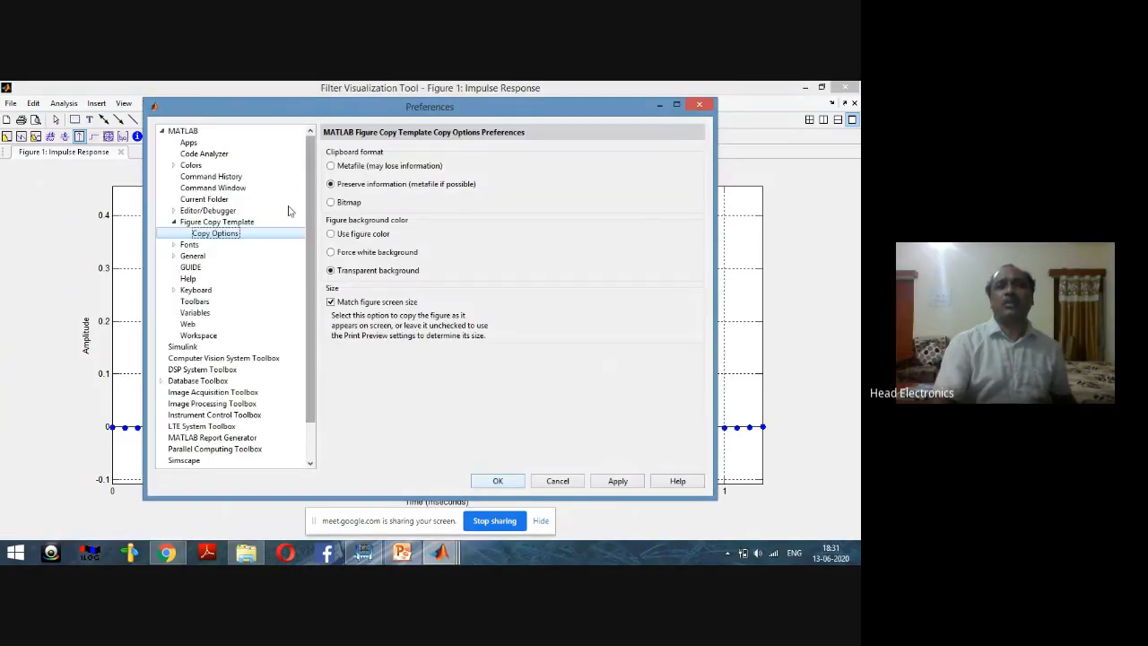
pyautogui.click(700, 104)
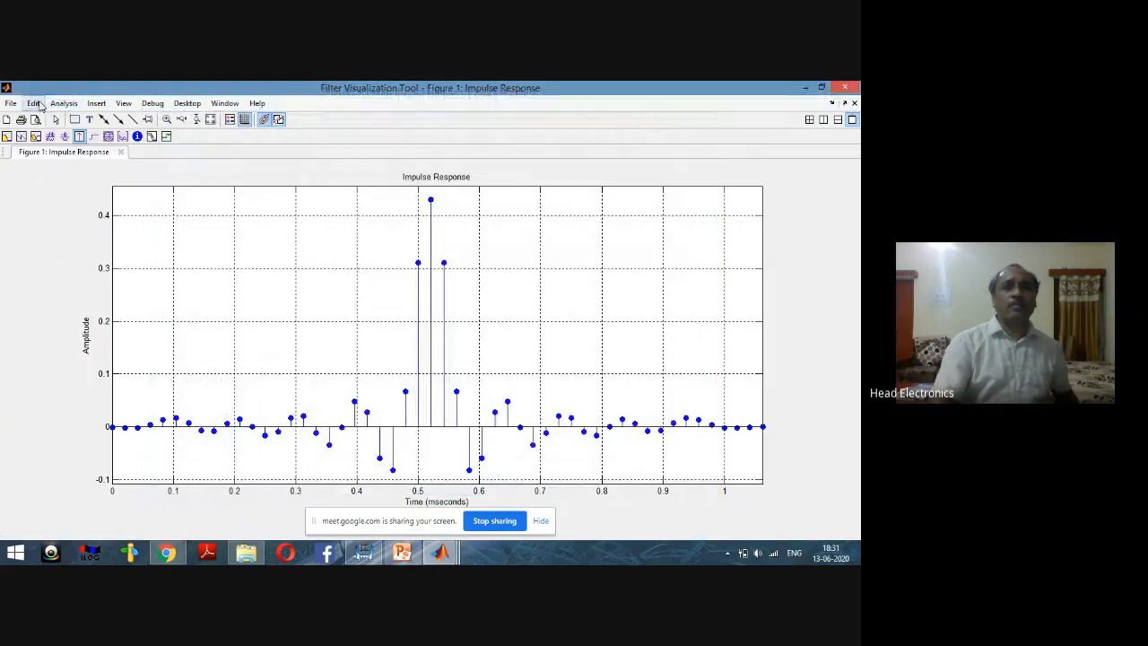
pyautogui.click(39, 105)
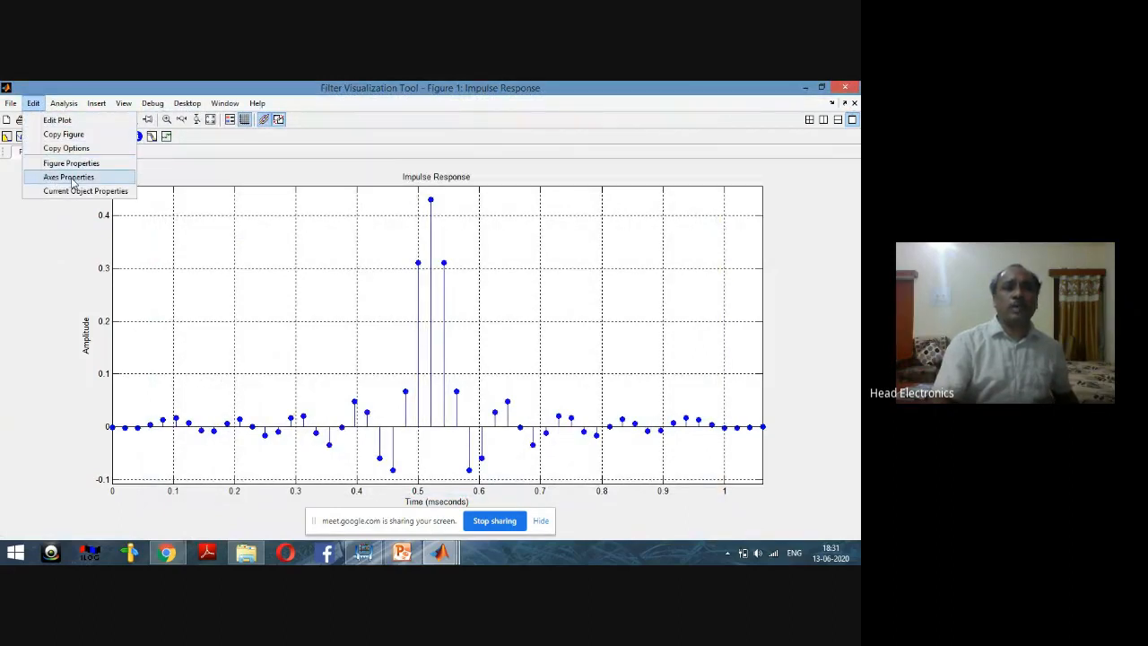
pyautogui.click(212, 173)
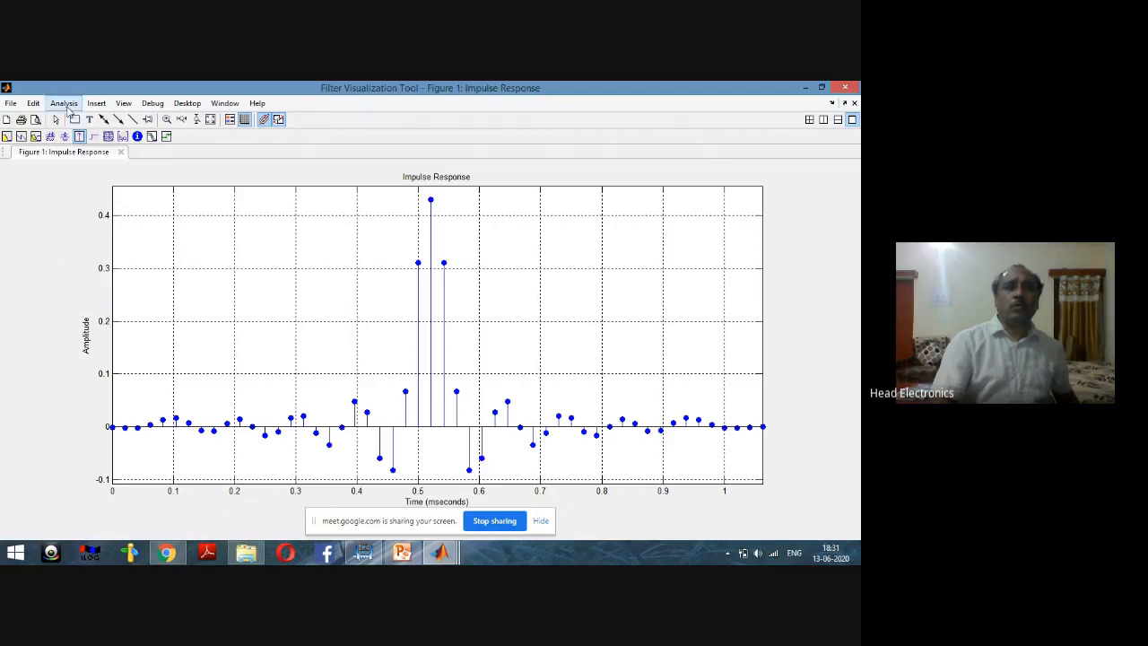
# Step: Display the filter's step response, followed by its pole/zero plot, in the visualization window
pyautogui.click(63, 104)
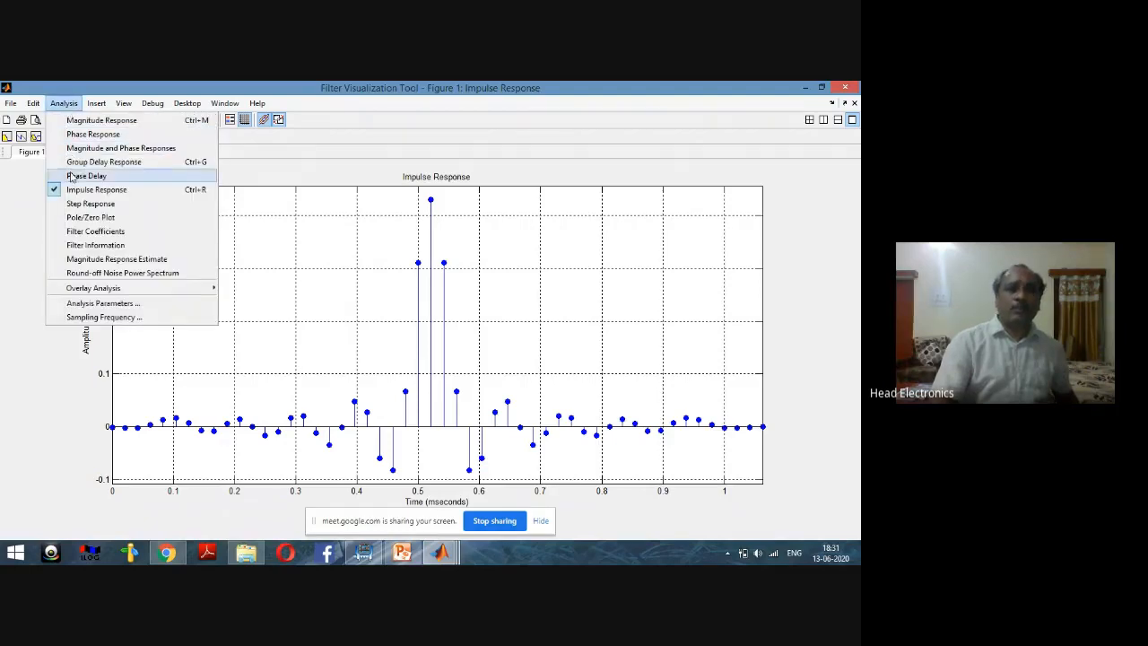
pyautogui.click(89, 204)
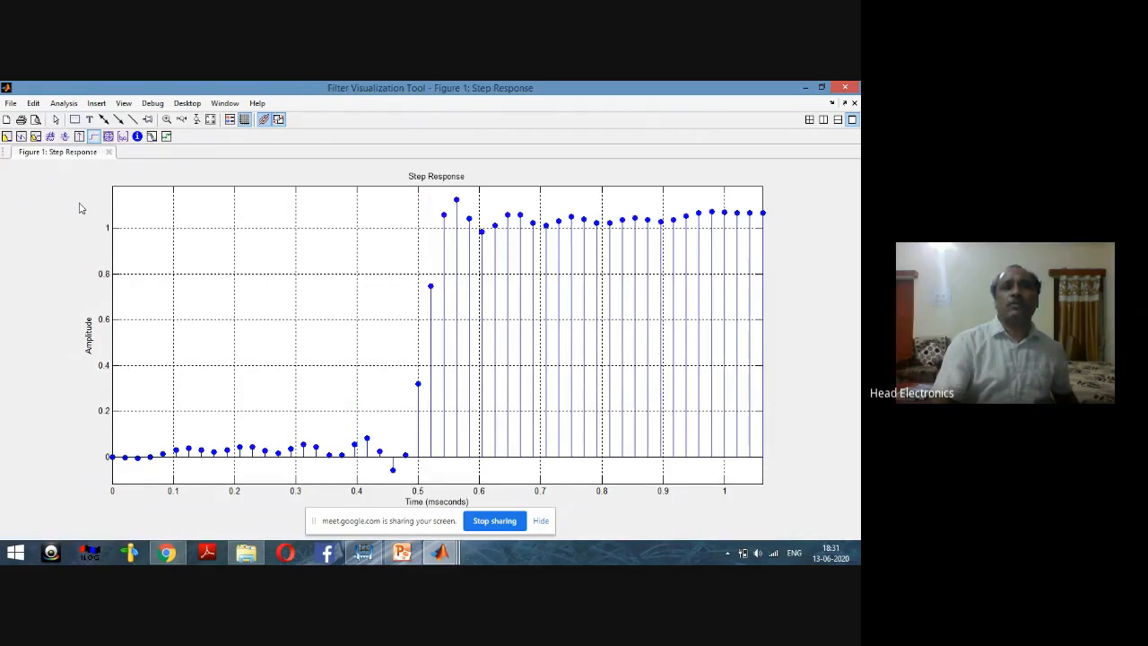
pyautogui.click(64, 104)
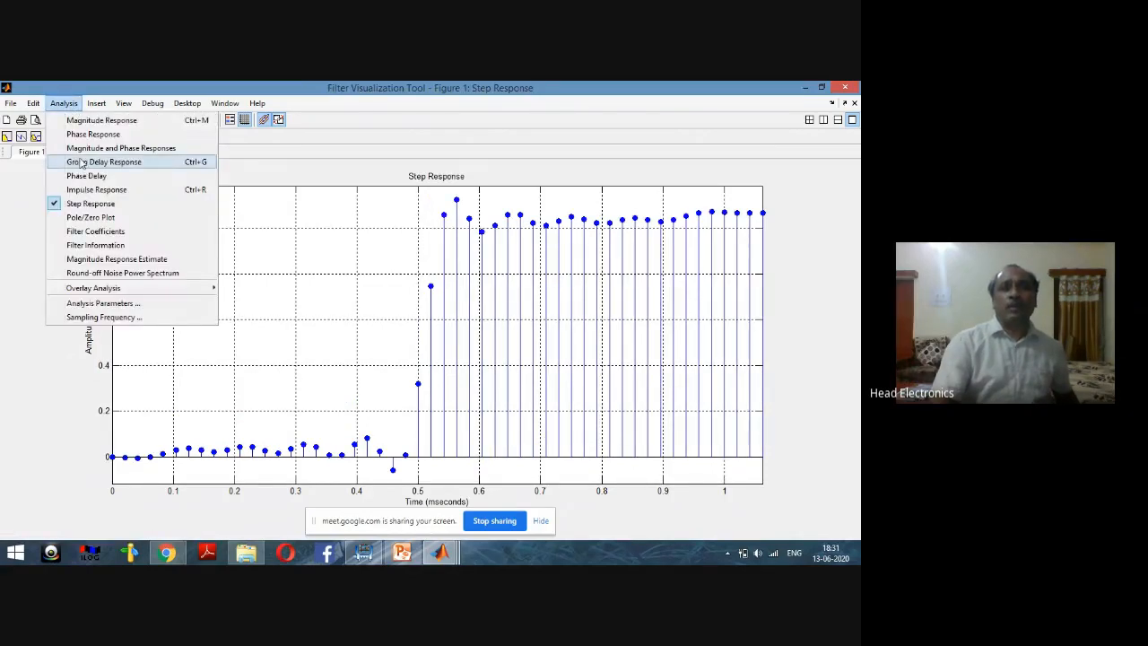
pyautogui.click(91, 218)
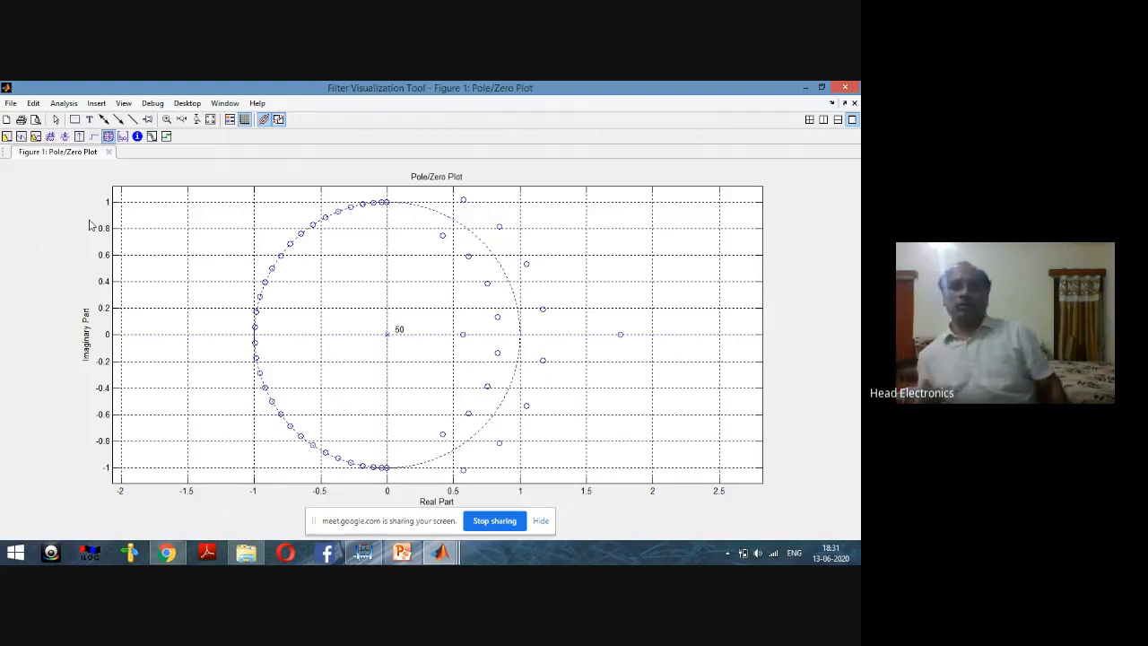
pyautogui.click(824, 88)
pyautogui.moveTo(440, 89); pyautogui.dragTo(440, 122)
pyautogui.moveTo(615, 121); pyautogui.dragTo(475, 347)
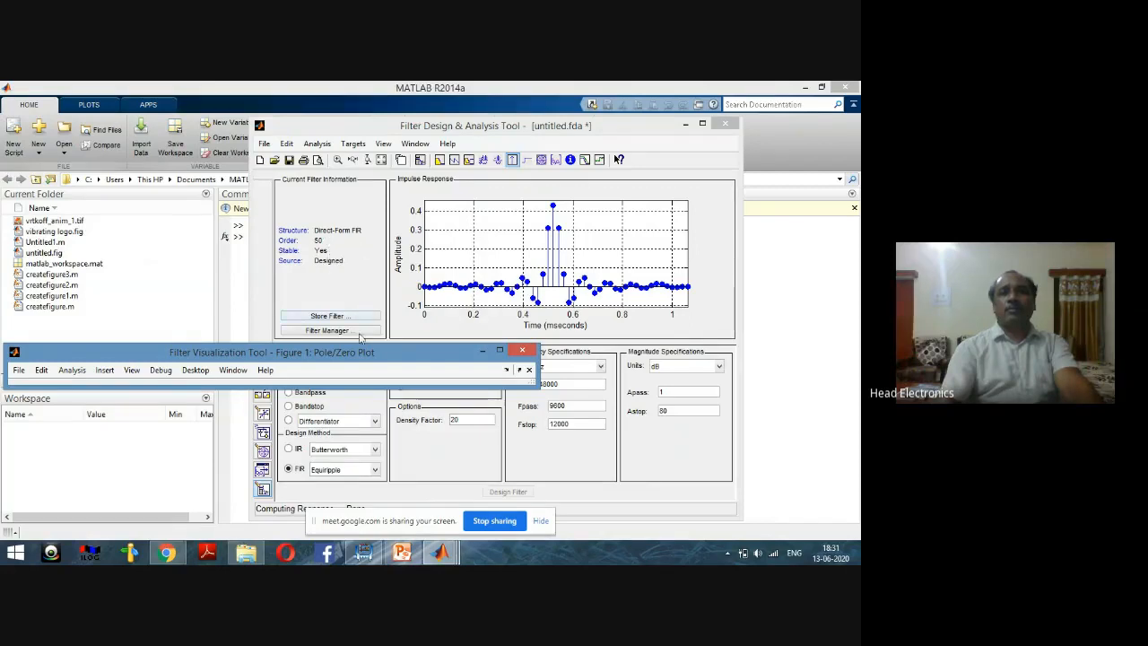
pyautogui.moveTo(383, 355); pyautogui.dragTo(383, 228)
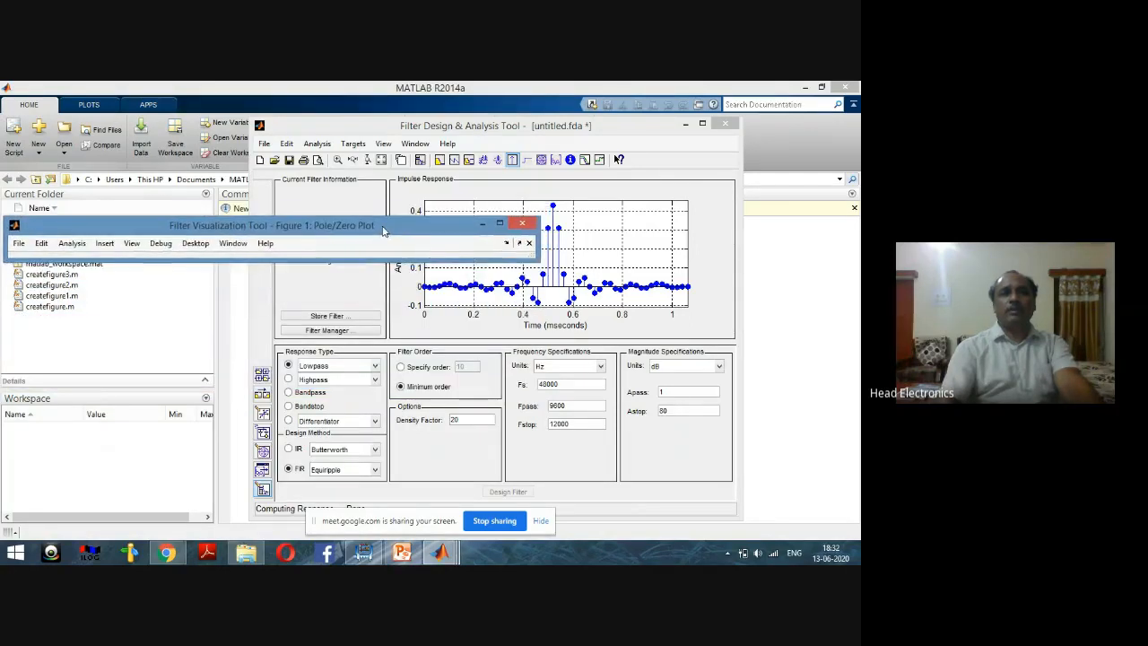
pyautogui.click(499, 224)
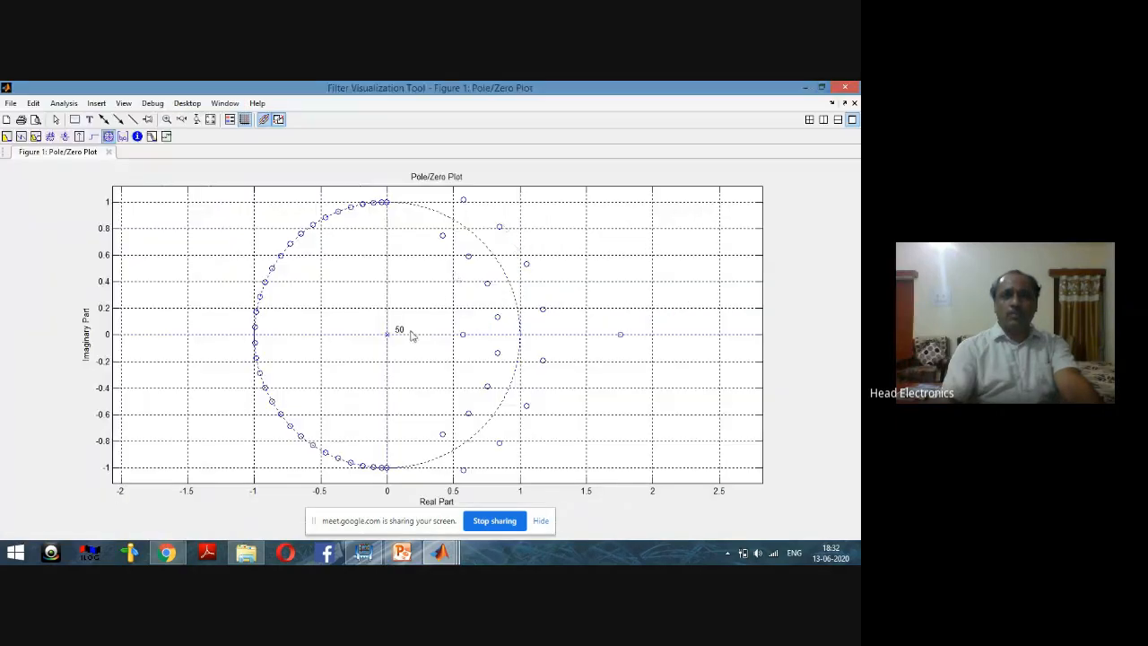
# Step: Read the coordinates of the zero at the top of the unit circle, and display the filter coefficients
pyautogui.click(387, 202)
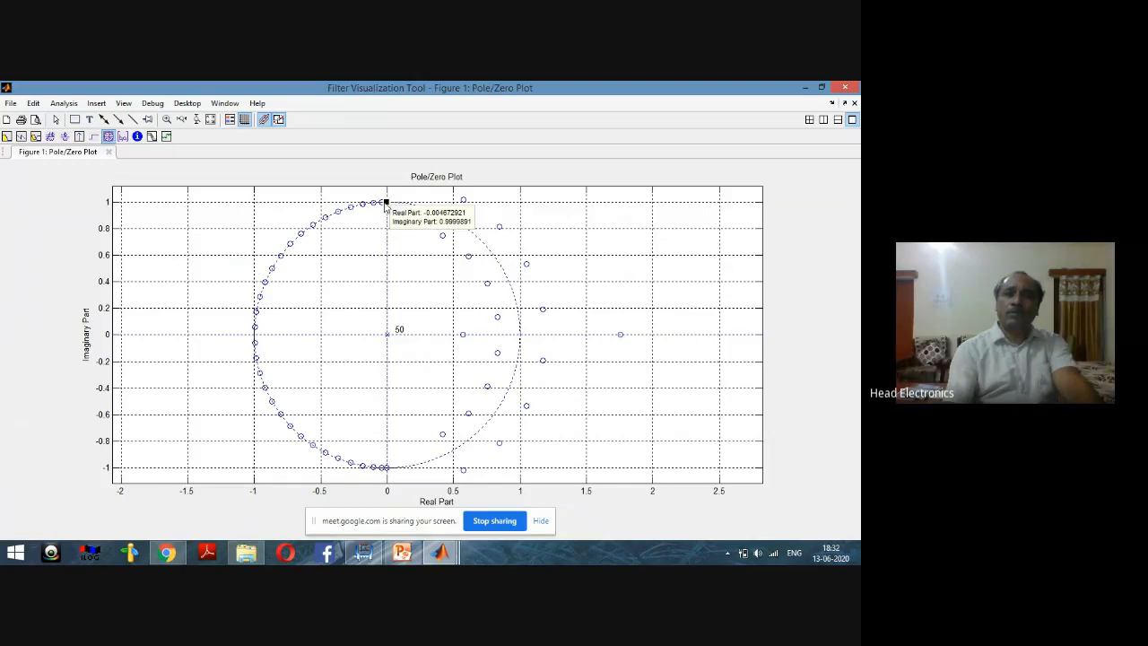
pyautogui.click(65, 104)
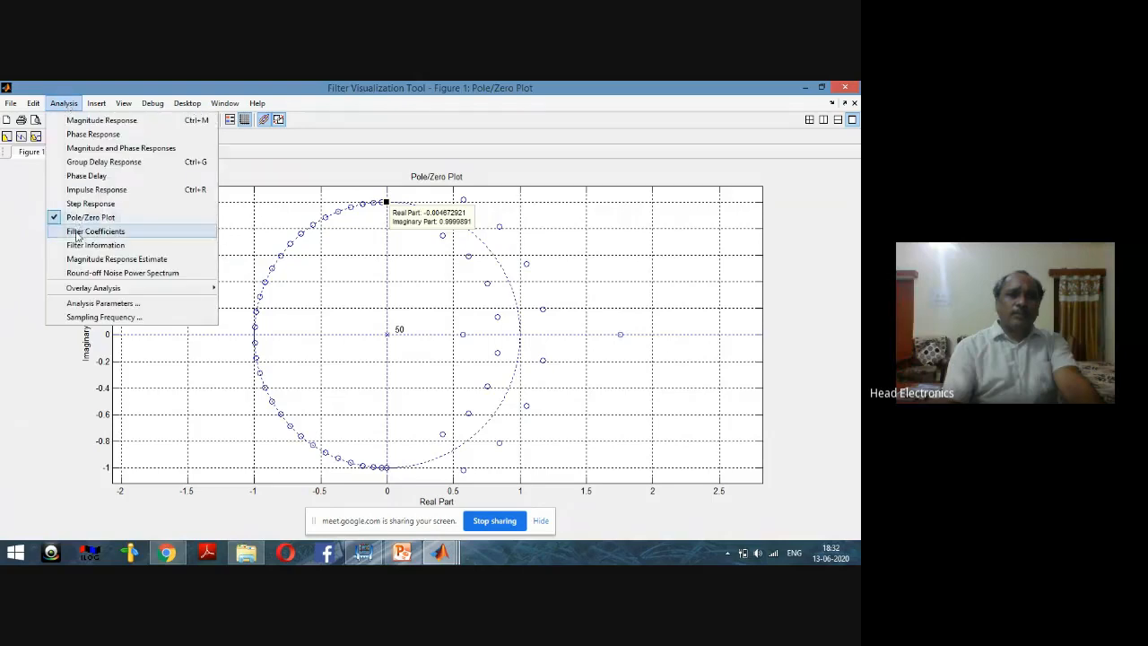
pyautogui.click(77, 233)
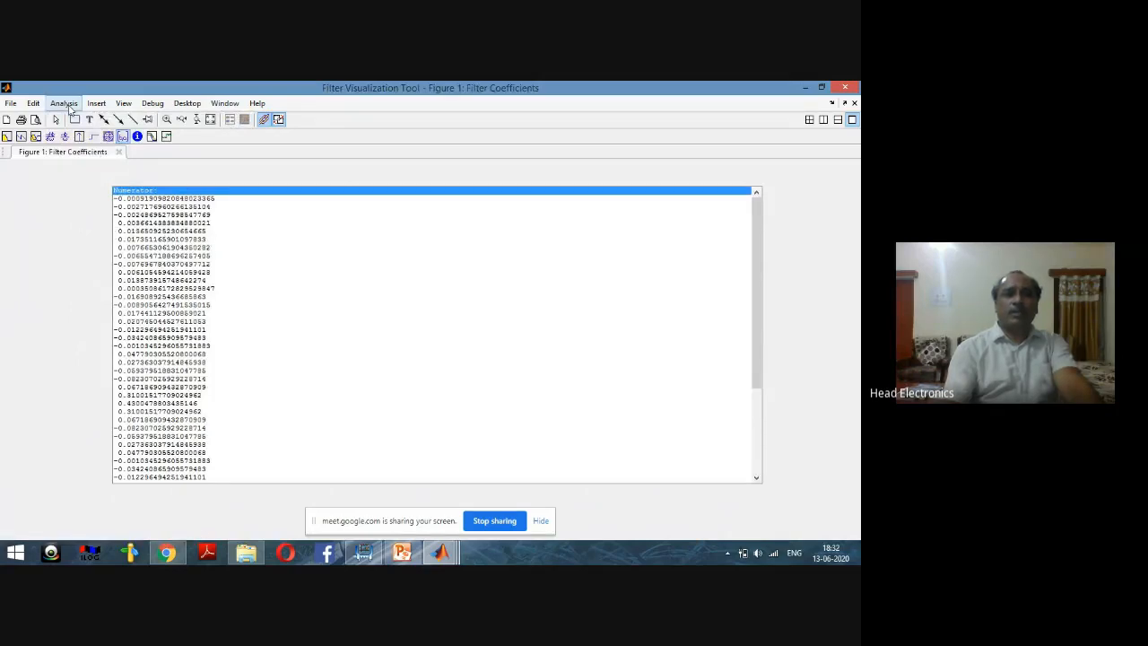
# Step: Display the filter information, followed by the magnitude response estimate, in the visualization window
pyautogui.click(65, 104)
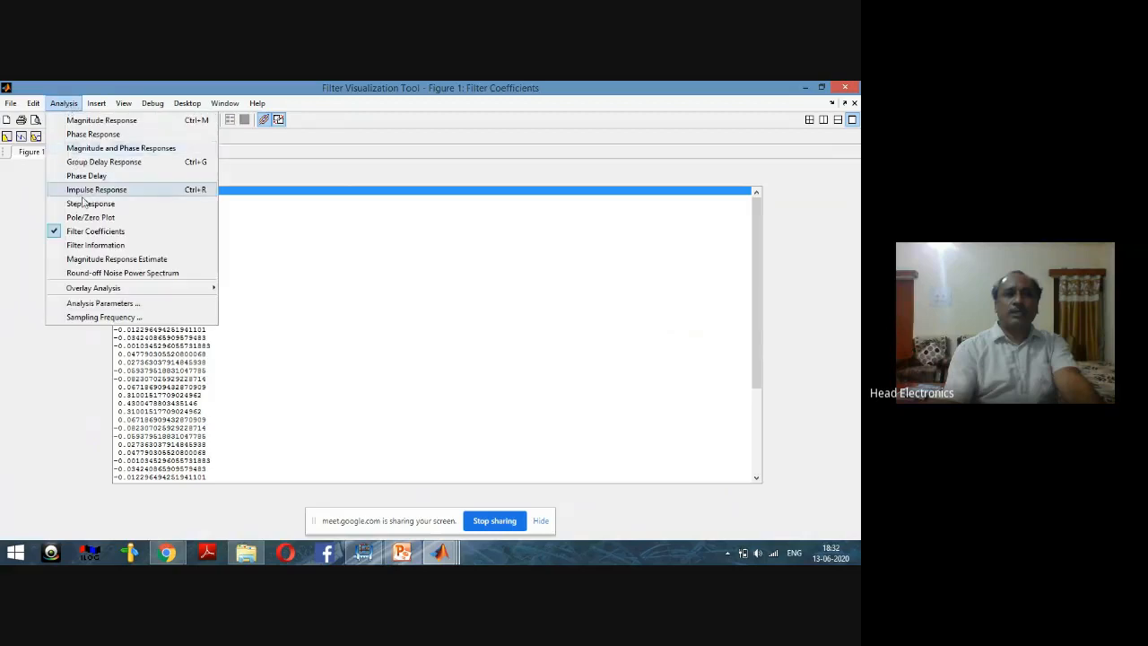
pyautogui.click(86, 246)
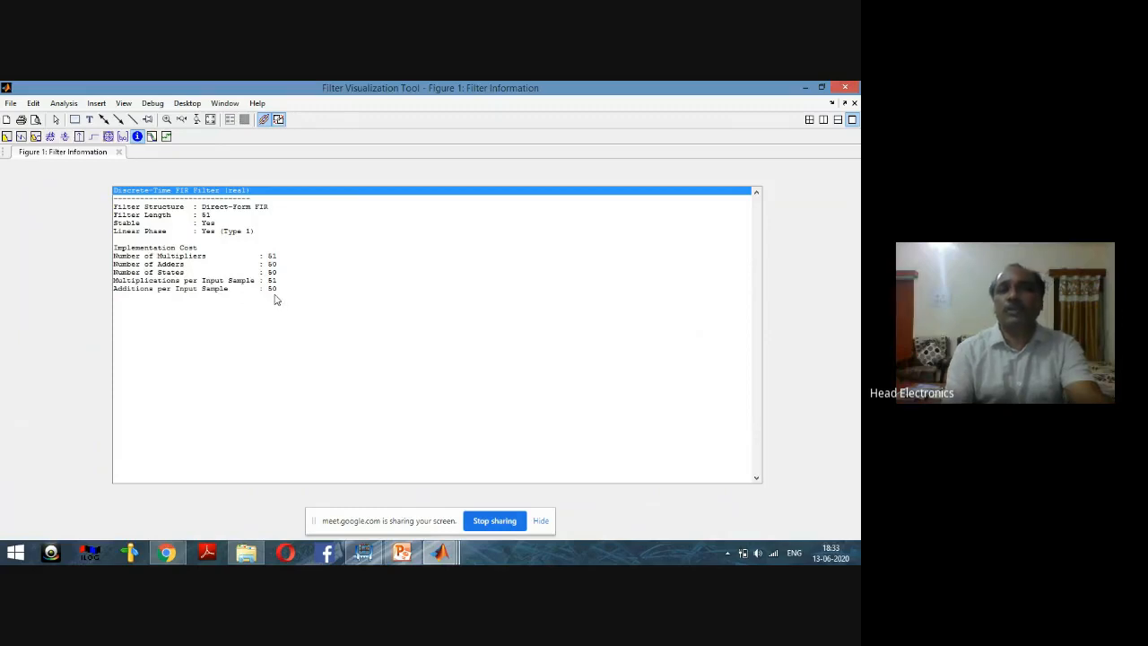
pyautogui.click(65, 108)
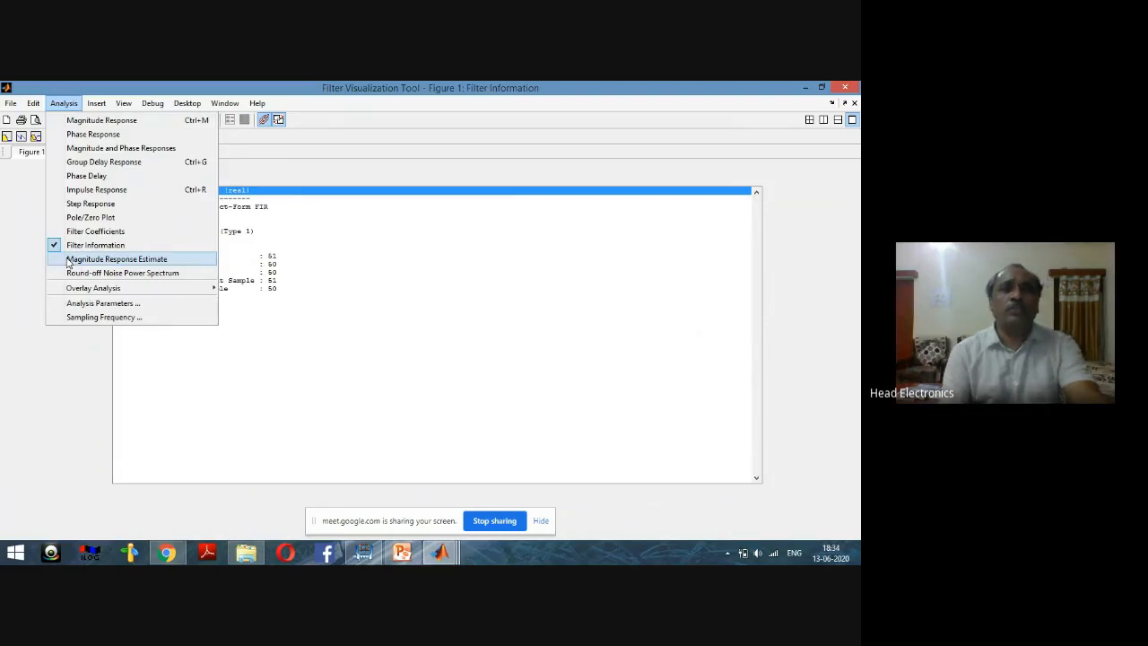
pyautogui.click(67, 260)
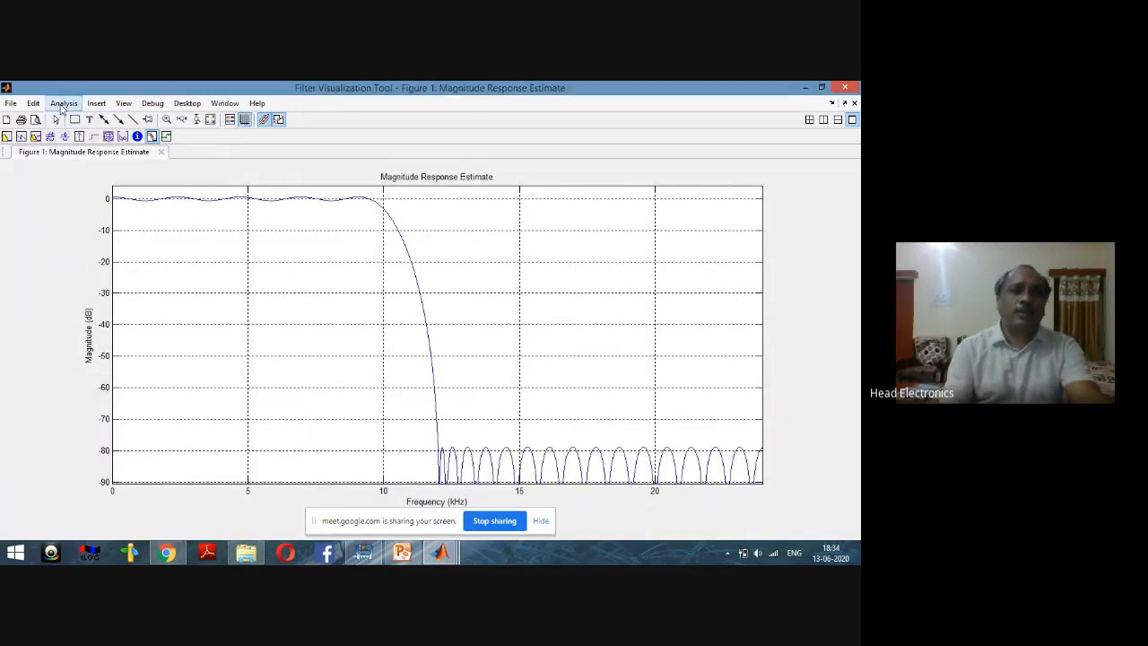
# Step: Display the round-off noise power spectrum and overlay the magnitude response on it
pyautogui.click(63, 105)
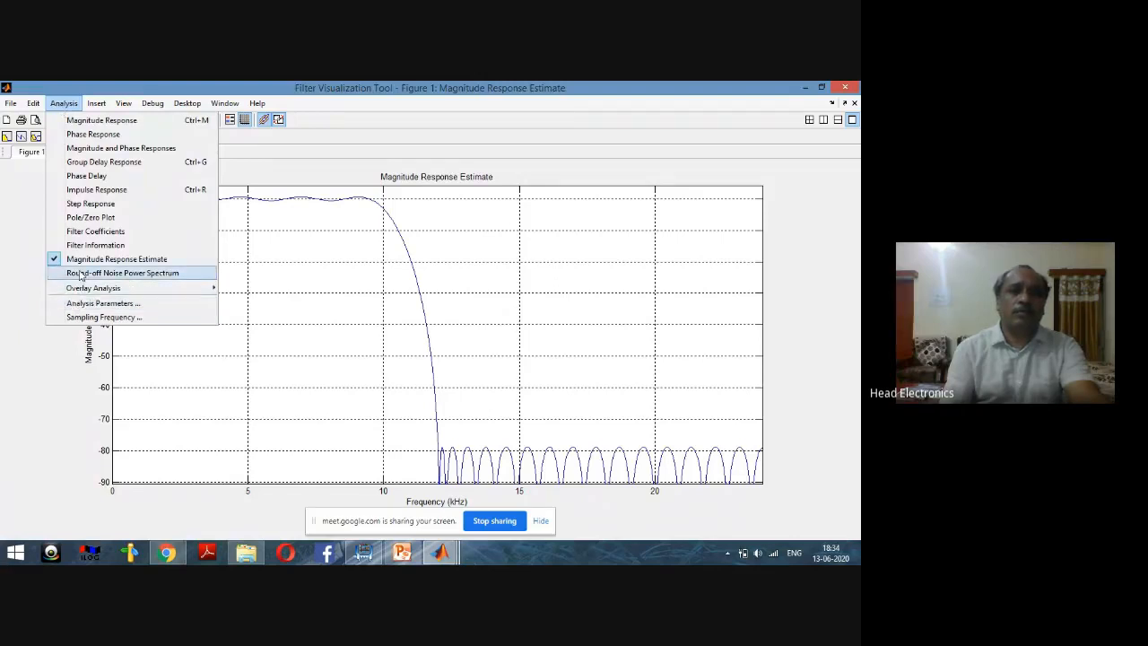
pyautogui.click(80, 273)
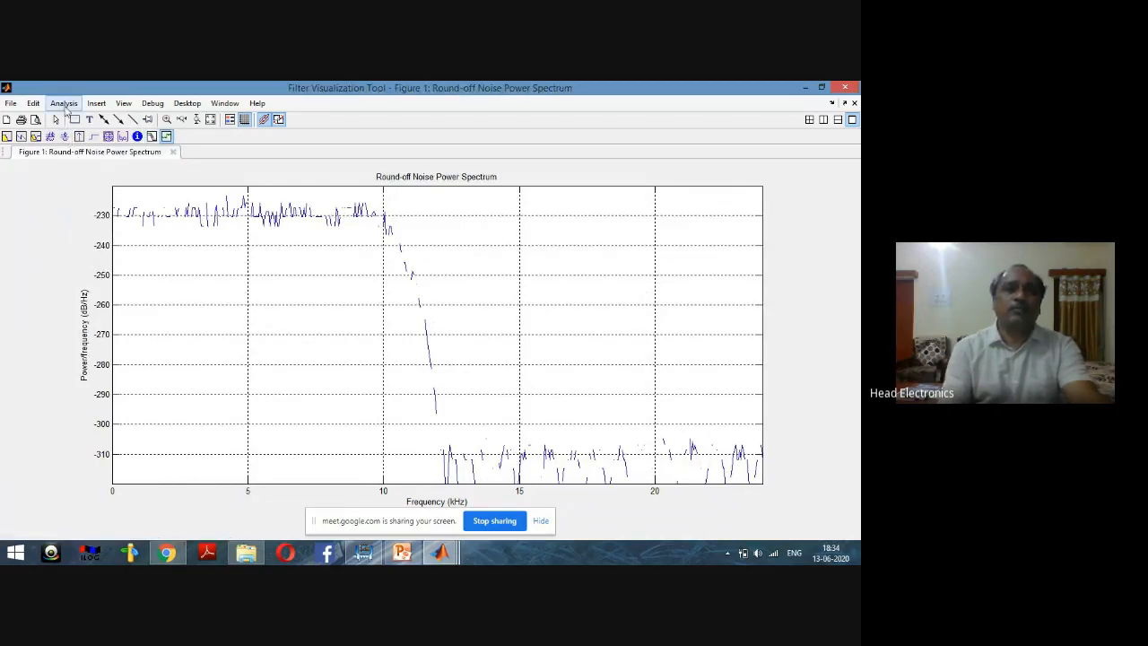
pyautogui.click(66, 106)
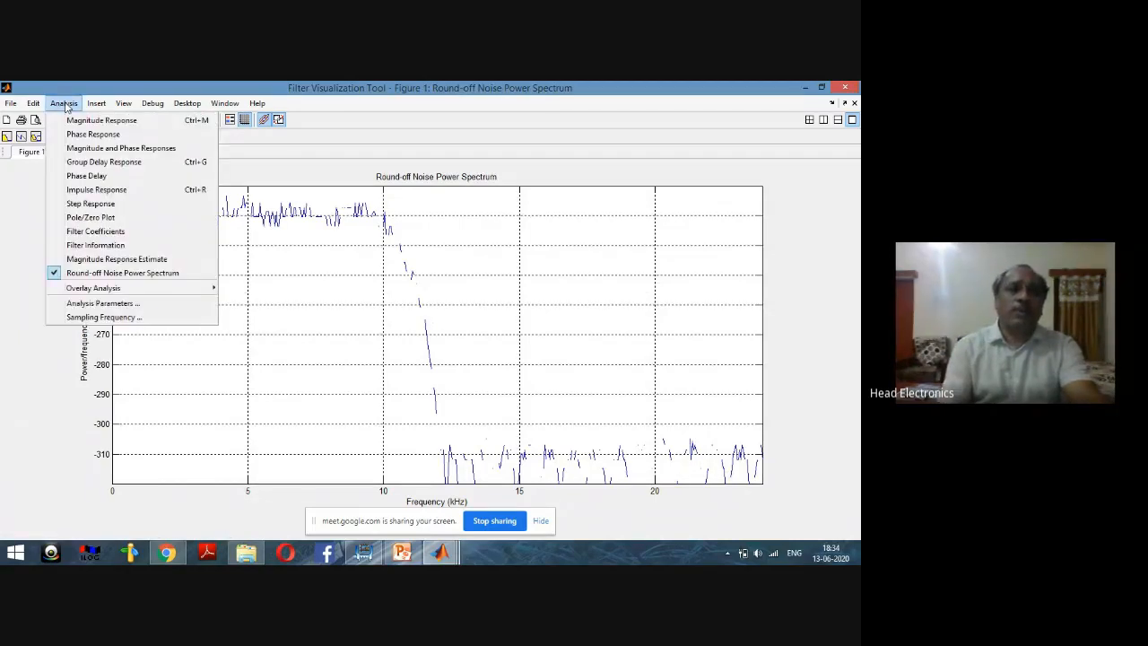
pyautogui.moveTo(79, 292)
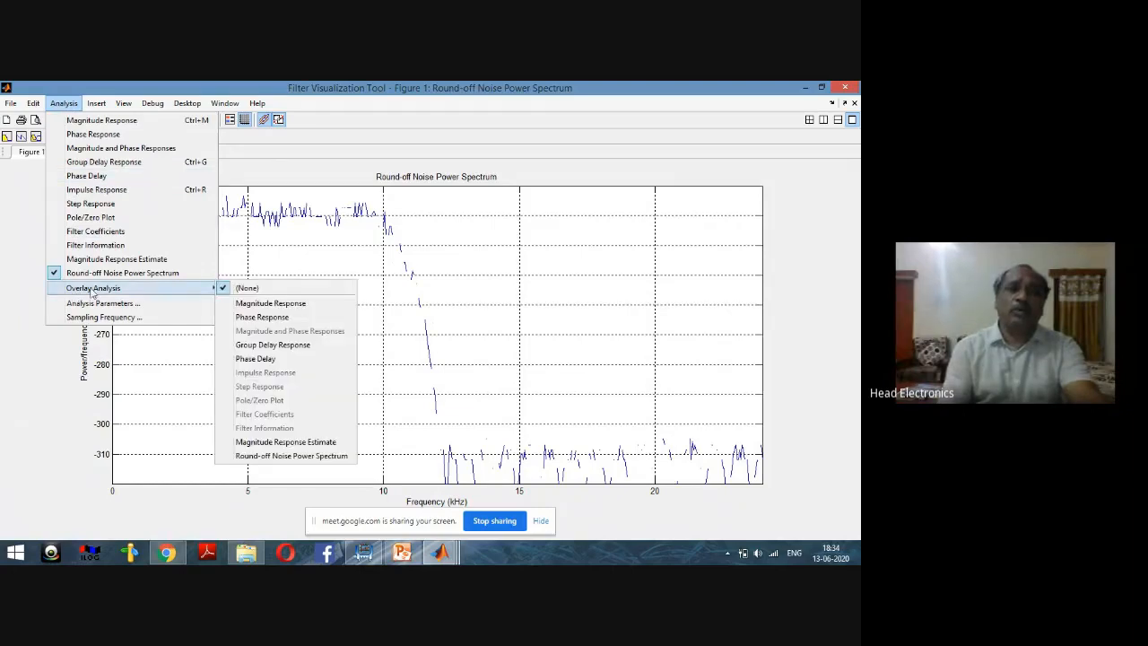
pyautogui.click(252, 305)
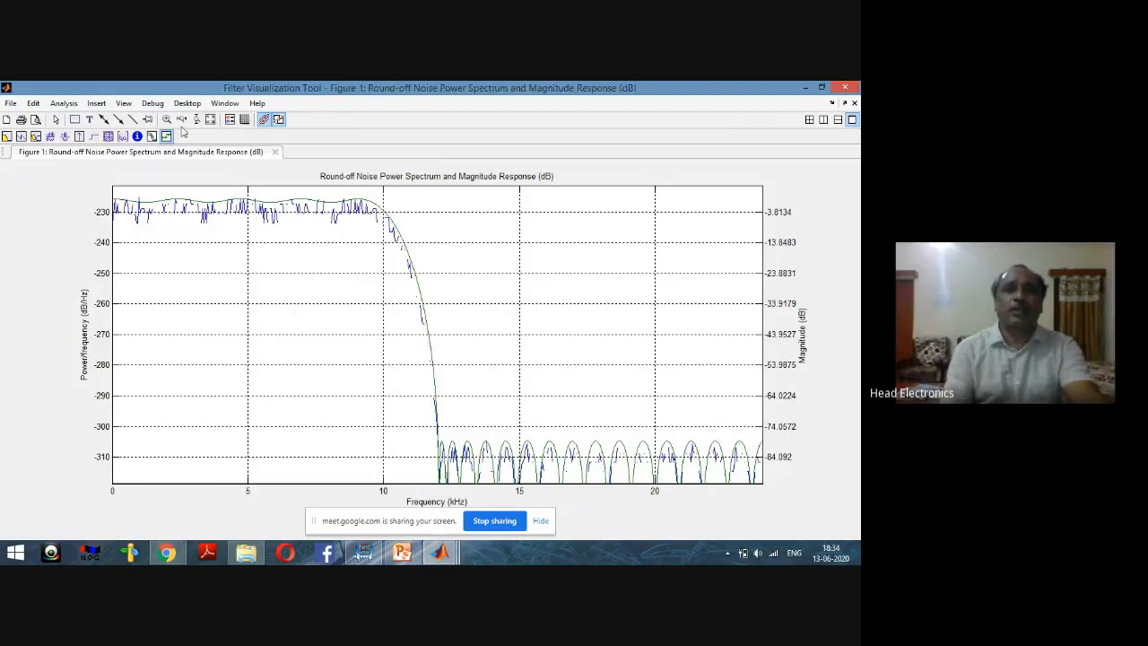
# Step: Overlay the phase response on the round-off noise power spectrum, followed by the phase delay in its place
pyautogui.click(65, 103)
pyautogui.moveTo(102, 294)
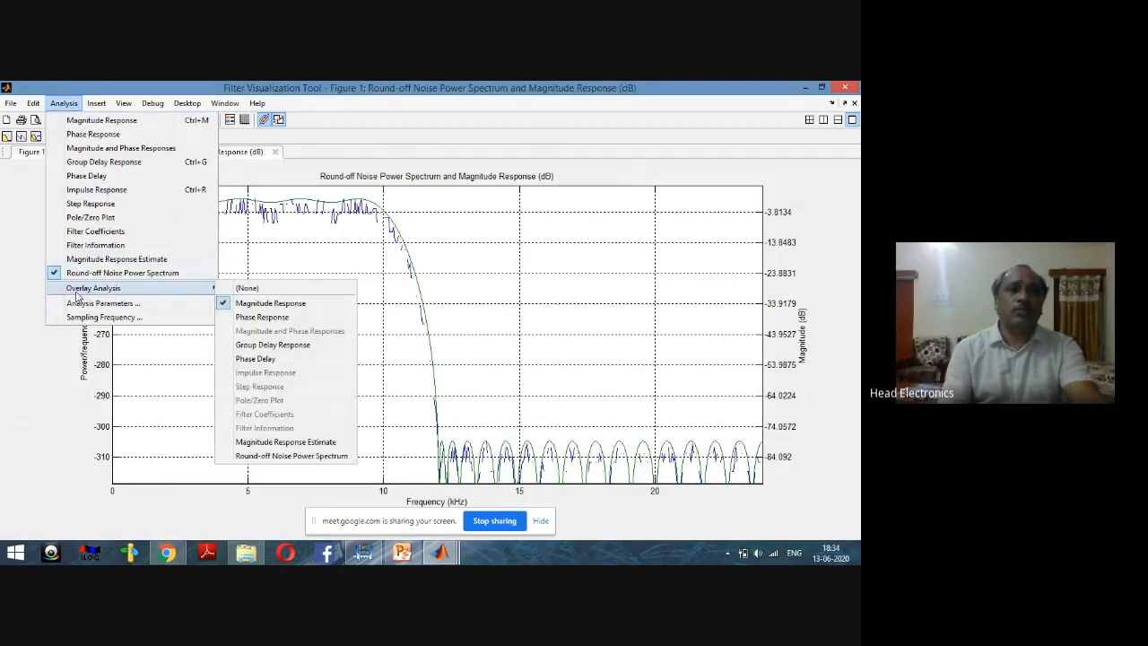
pyautogui.click(316, 321)
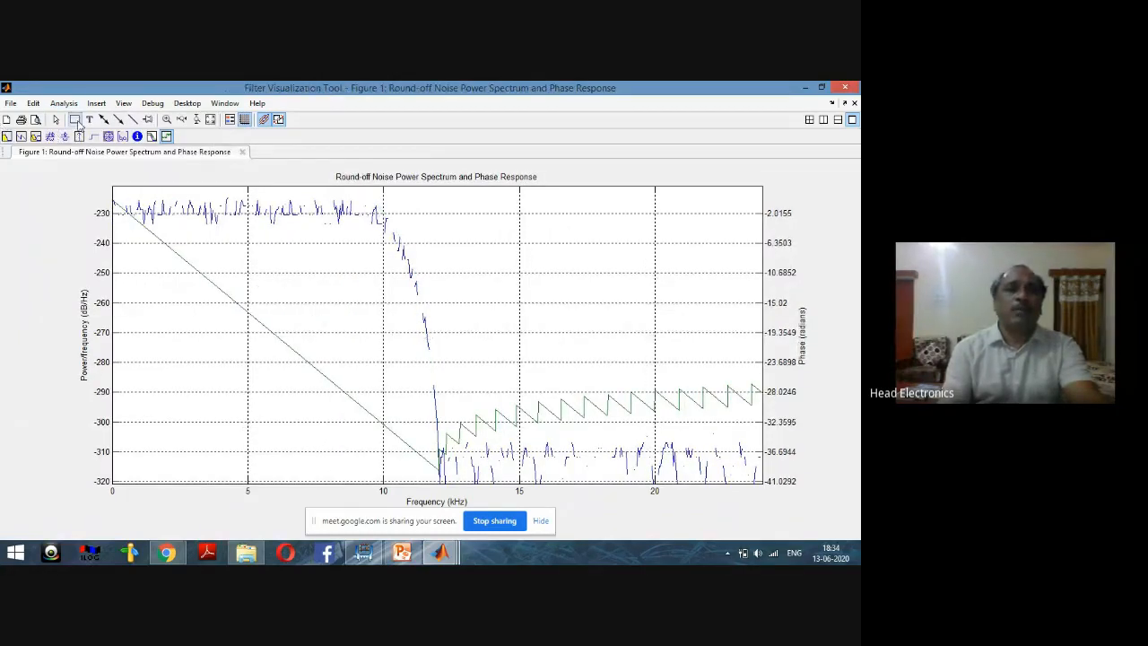
pyautogui.click(68, 106)
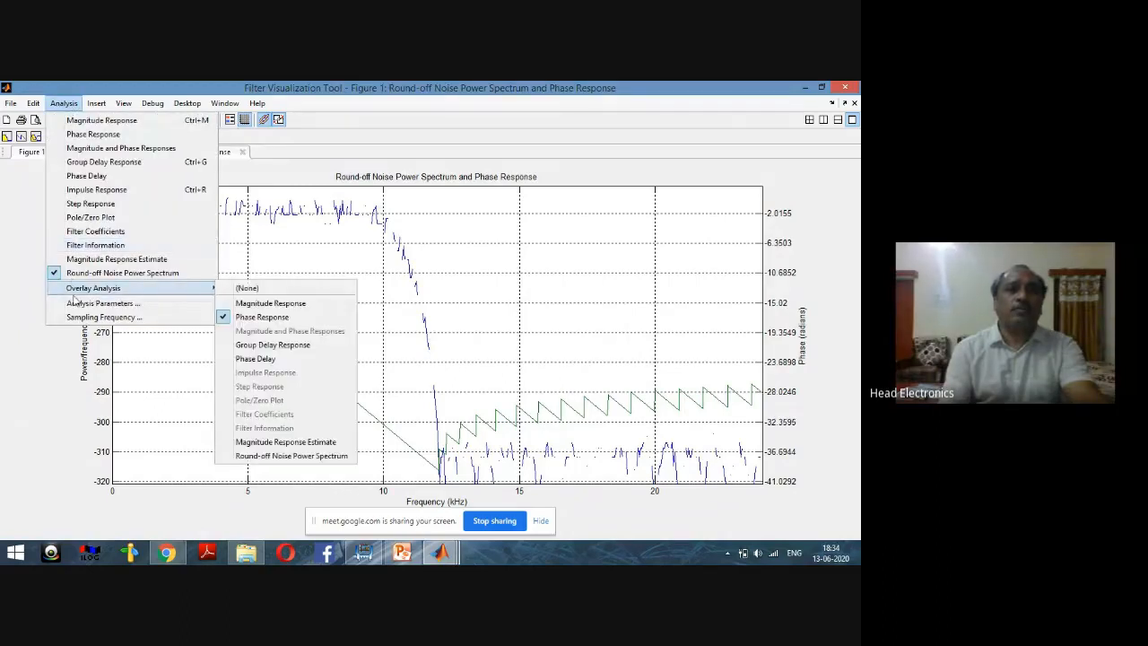
pyautogui.moveTo(210, 290)
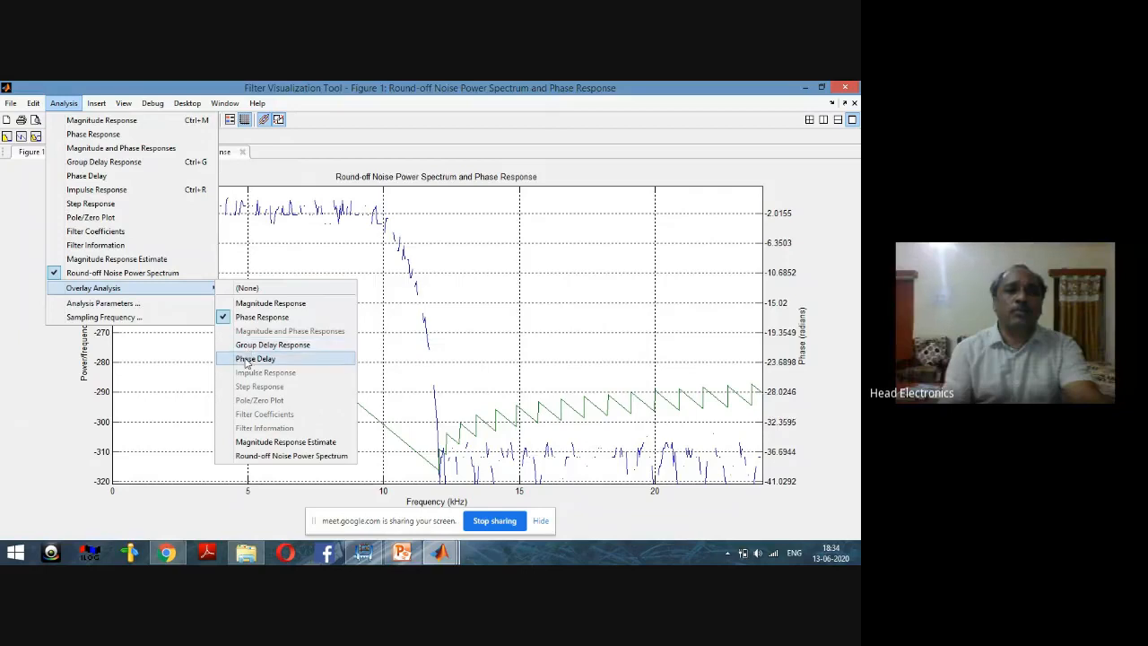
pyautogui.click(245, 359)
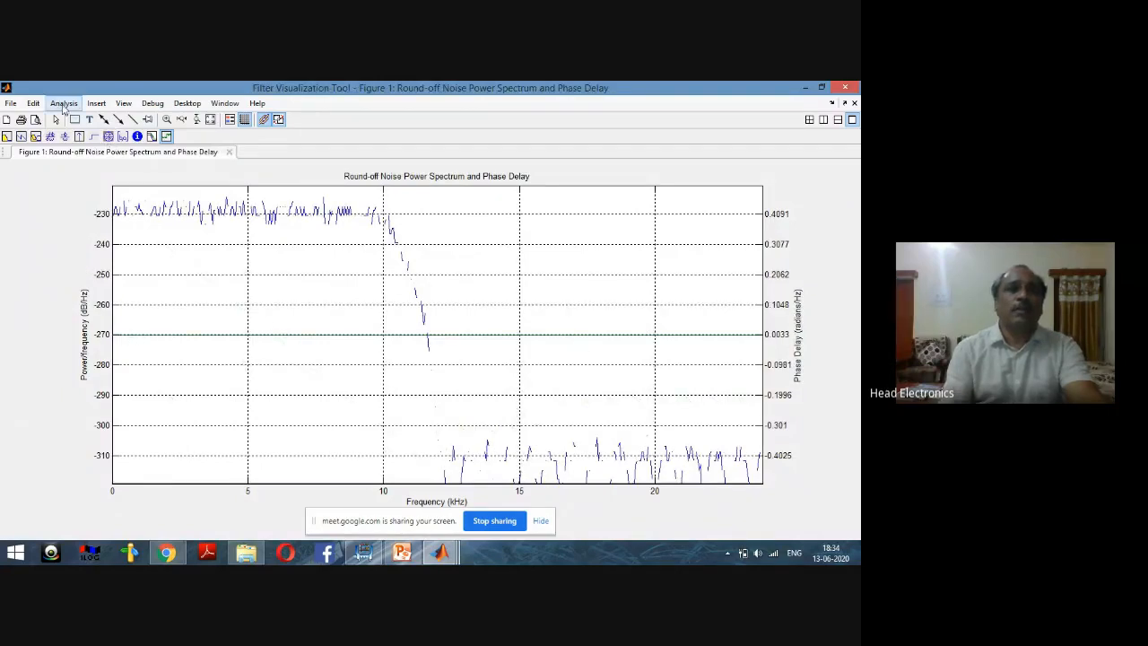
# Step: Overlay the magnitude response estimate on the round-off noise power spectrum, and close the visualization window
pyautogui.click(62, 103)
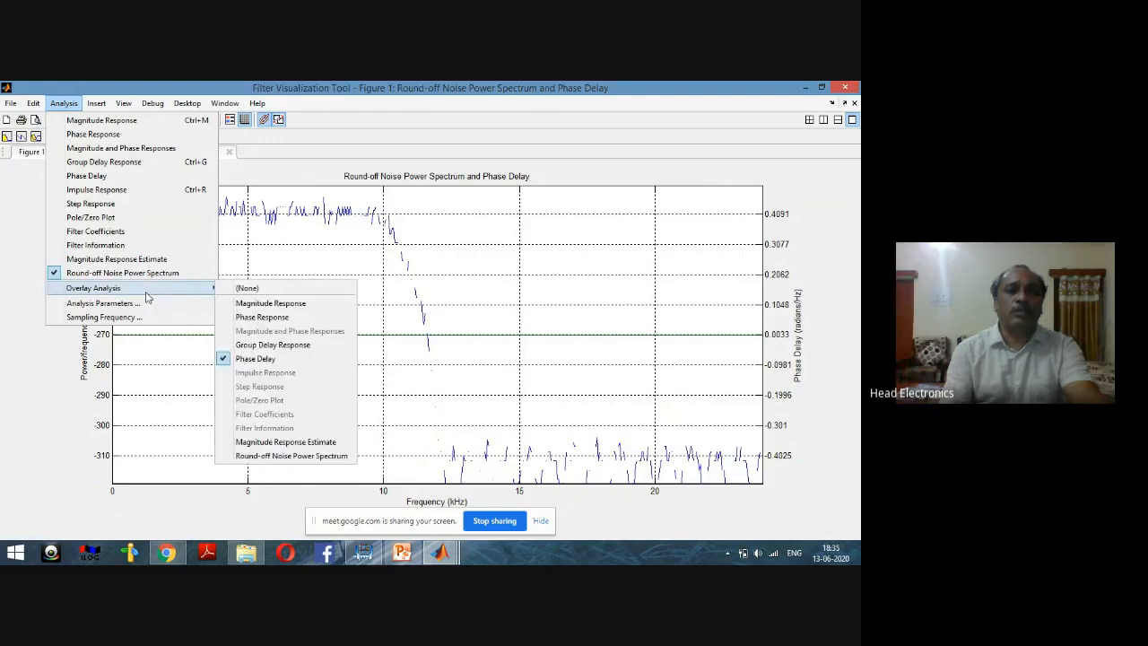
pyautogui.moveTo(189, 292)
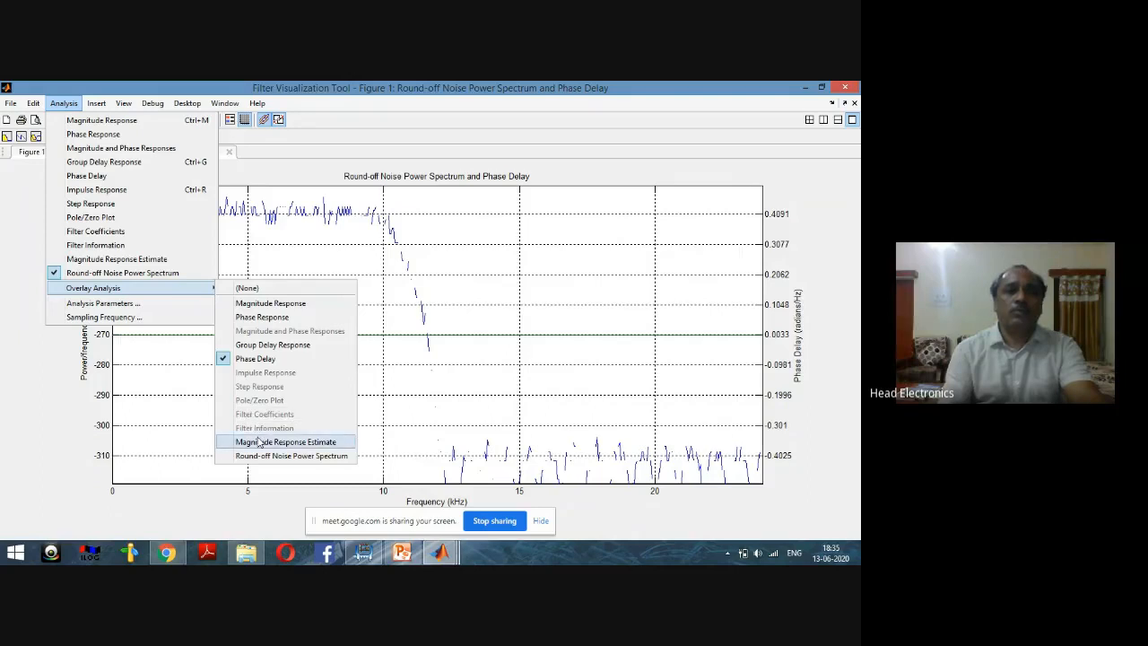
pyautogui.click(260, 444)
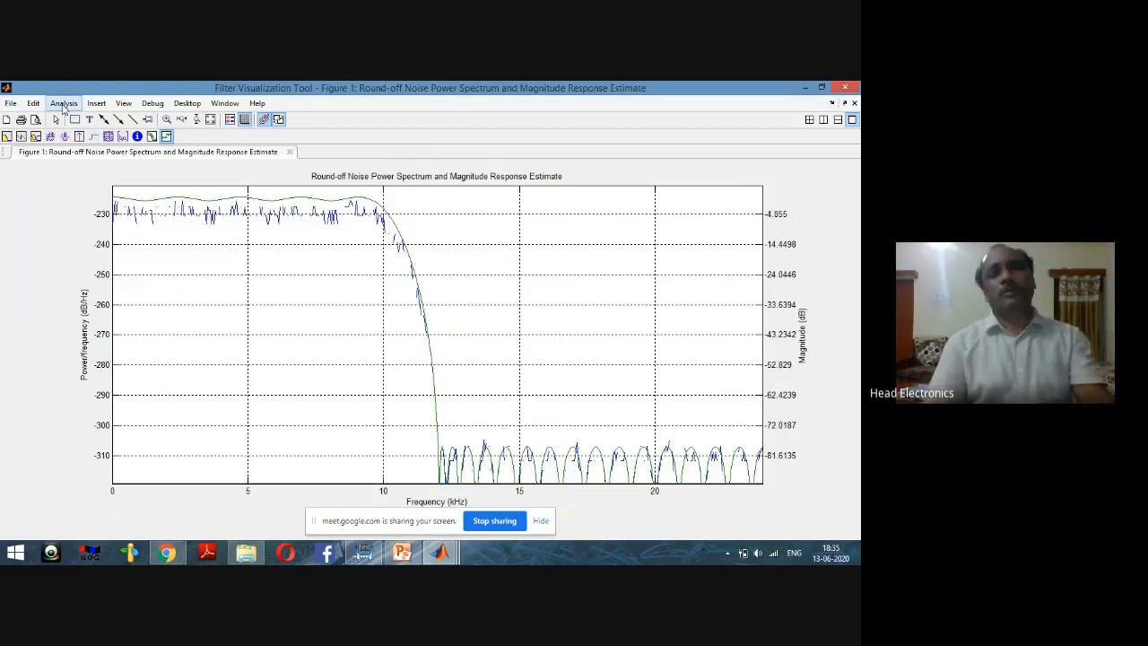
pyautogui.click(845, 88)
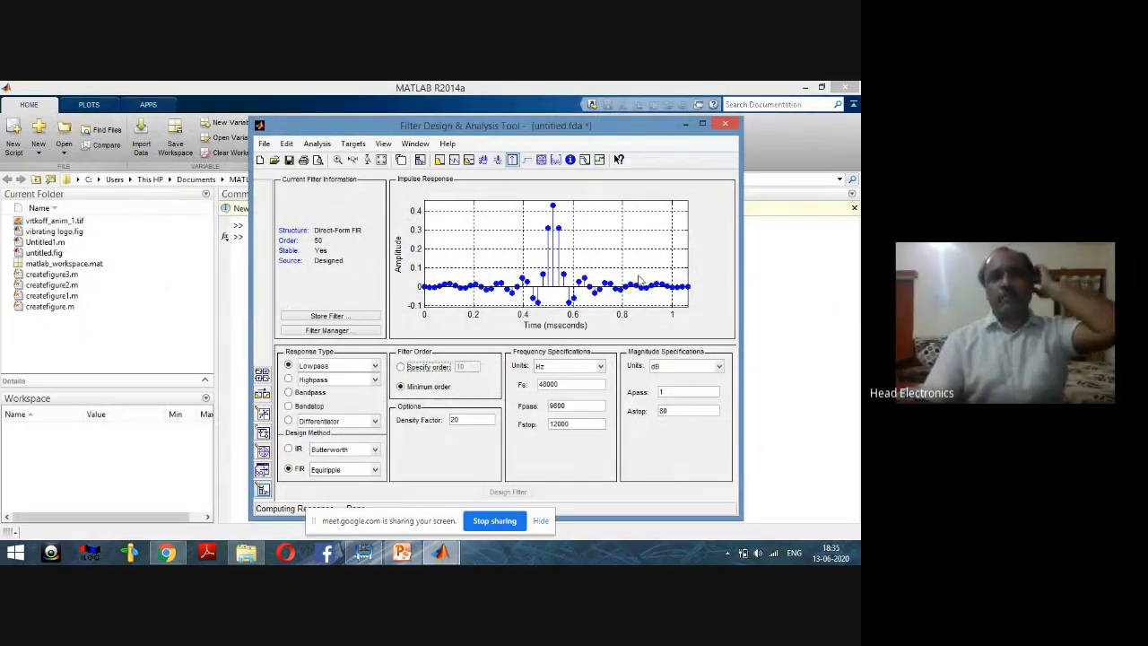
pyautogui.click(317, 144)
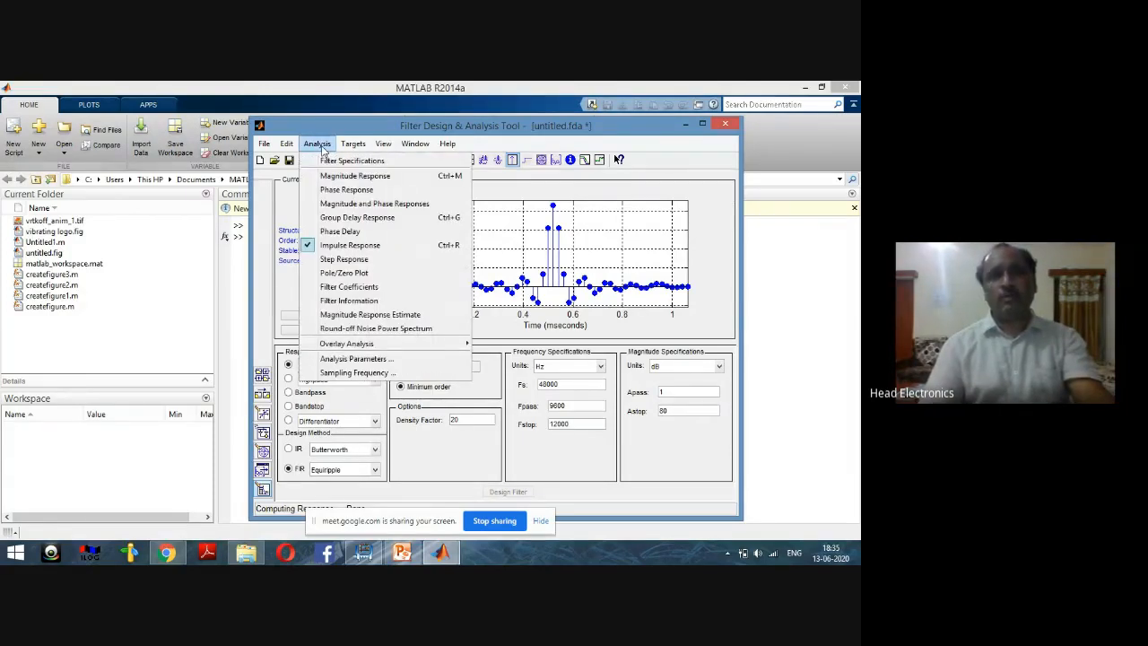
pyautogui.click(807, 302)
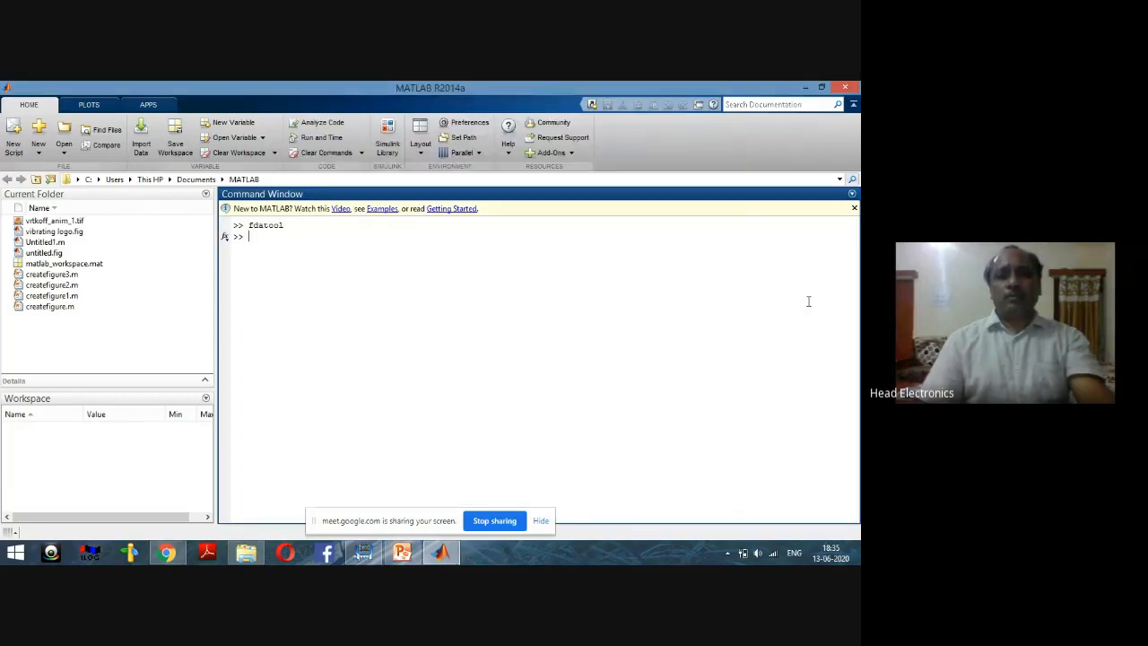
pyautogui.click(455, 553)
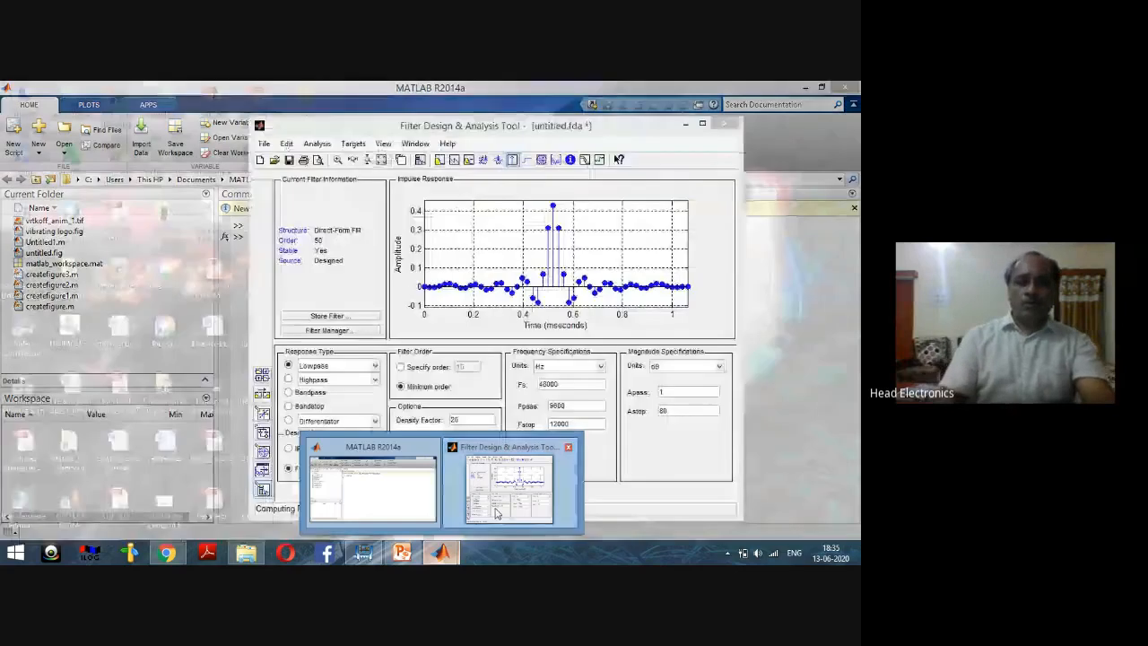
pyautogui.click(494, 514)
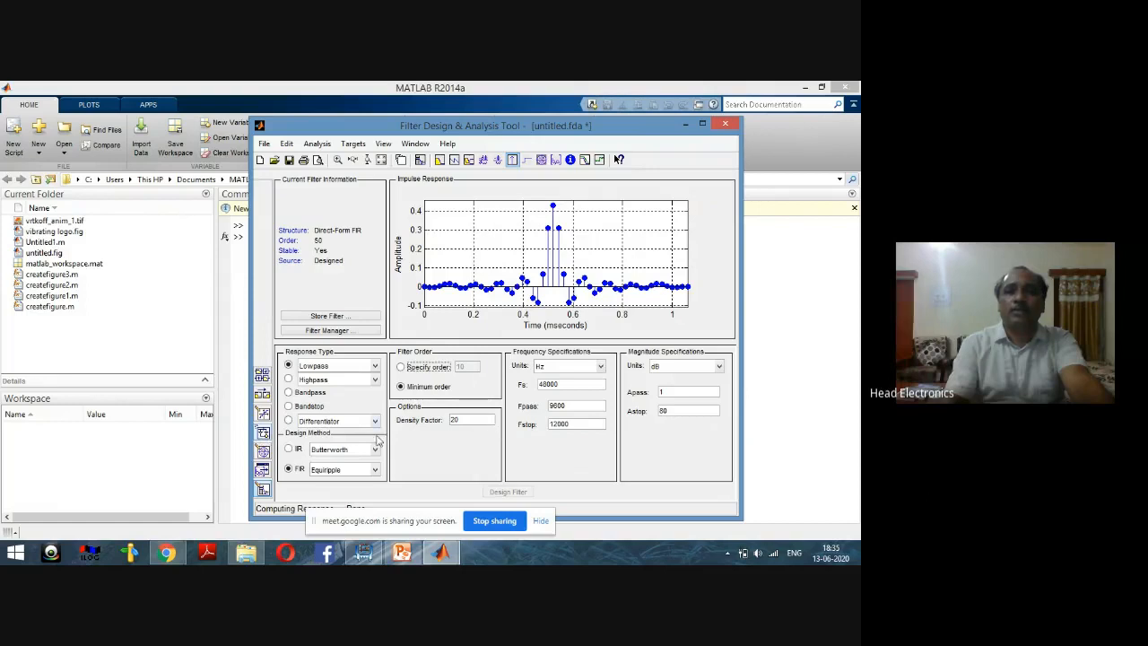
# Step: Open the Pole/Zero Editor in a maximized window and nudge the conjugate zero pair near ±j to magnitude about 0.997, angle about 1.547 rad
pyautogui.click(264, 453)
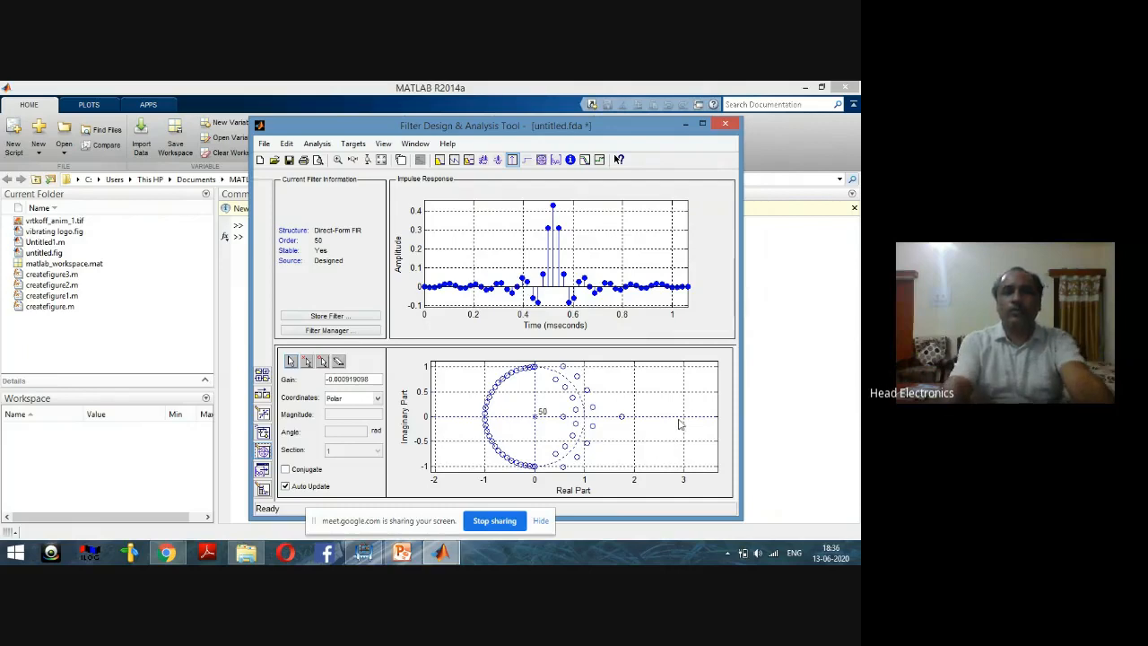
pyautogui.click(702, 125)
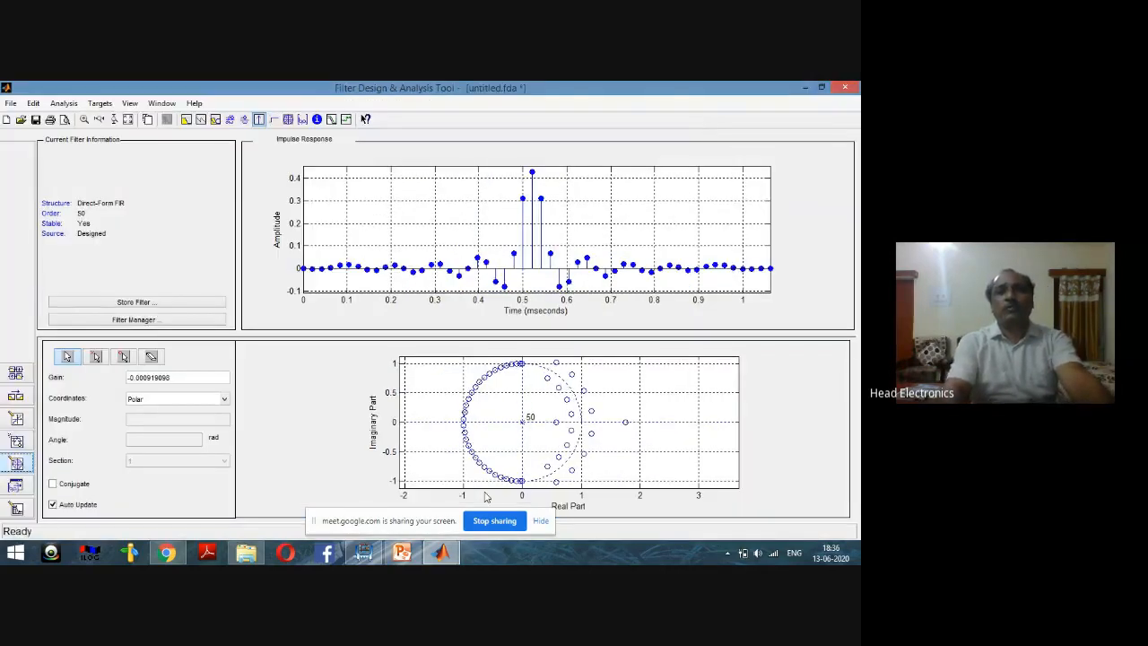
pyautogui.click(523, 368)
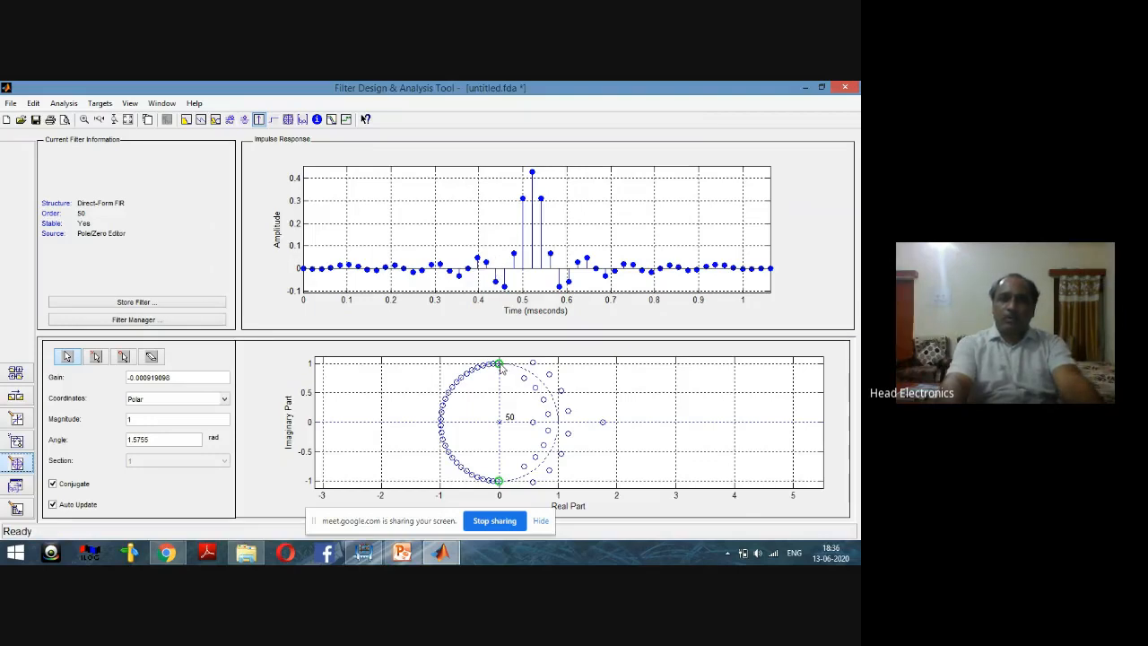
pyautogui.moveTo(499, 366)
pyautogui.mouseDown()
pyautogui.moveTo(503, 412)
pyautogui.moveTo(502, 367)
pyautogui.mouseUp()
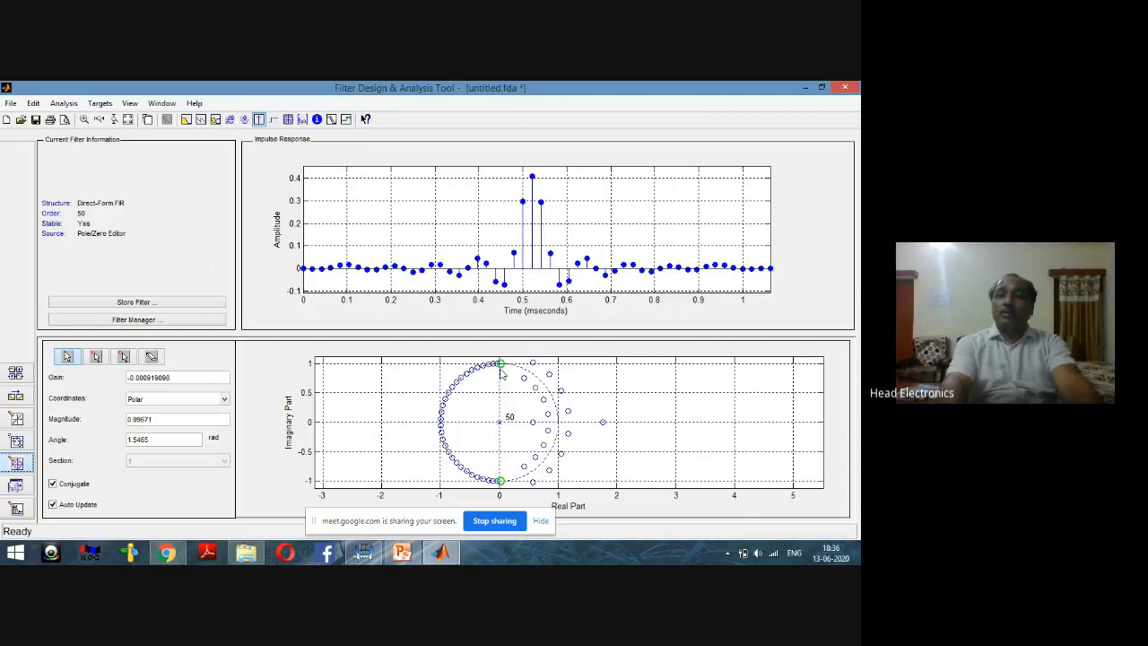
# Step: Move a conjugate pole pair off the origin to magnitude about 0.017, angle about 0.671 rad, and display the magnitude response
pyautogui.click(500, 424)
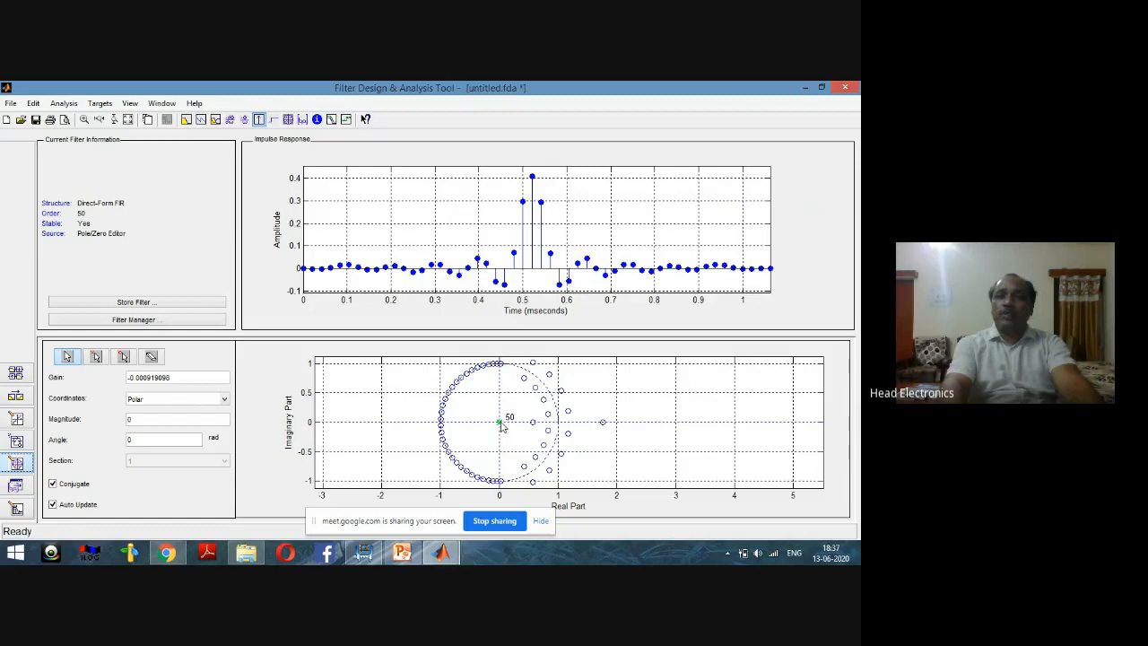
pyautogui.moveTo(502, 427)
pyautogui.mouseDown()
pyautogui.moveTo(527, 428)
pyautogui.moveTo(480, 426)
pyautogui.moveTo(503, 428)
pyautogui.mouseUp()
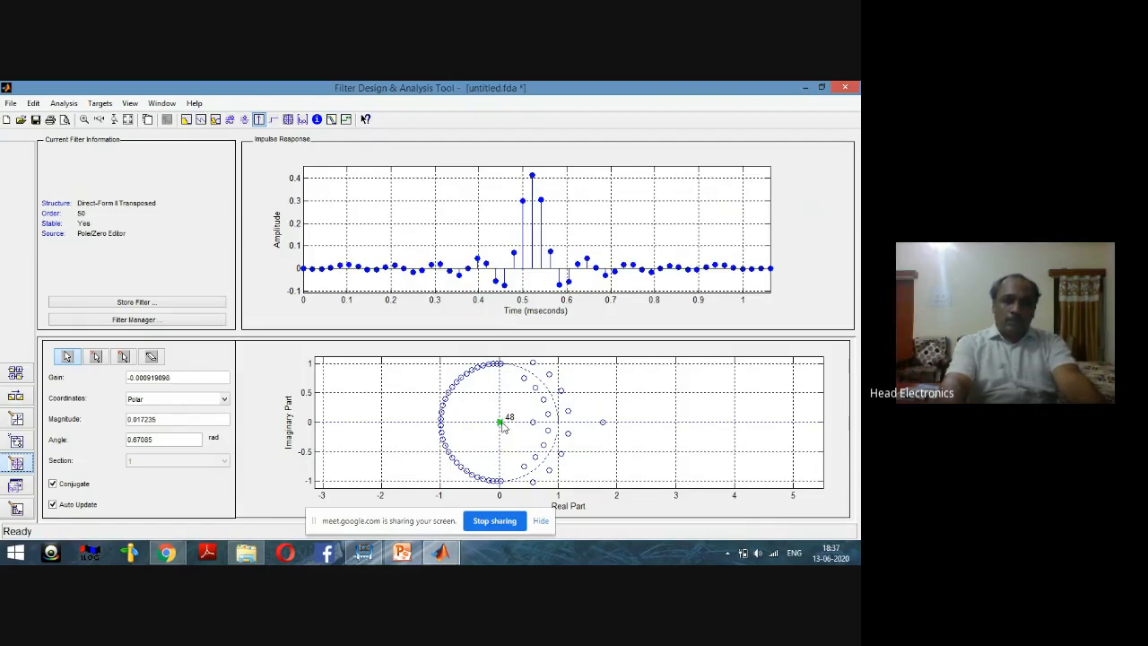
pyautogui.click(65, 104)
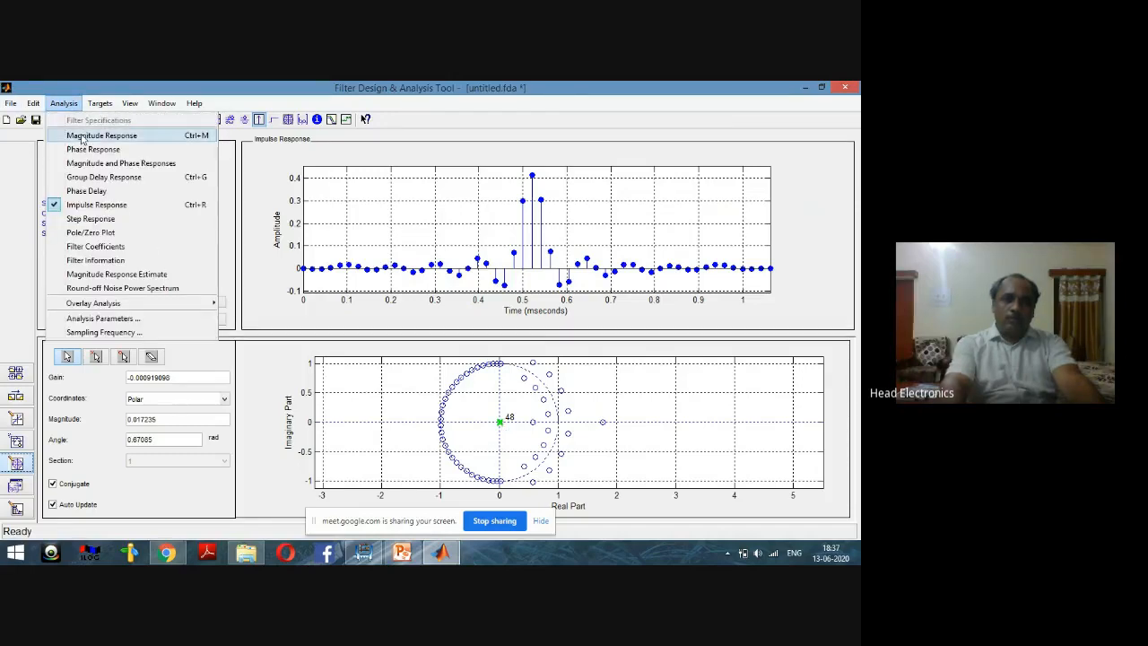
pyautogui.click(83, 137)
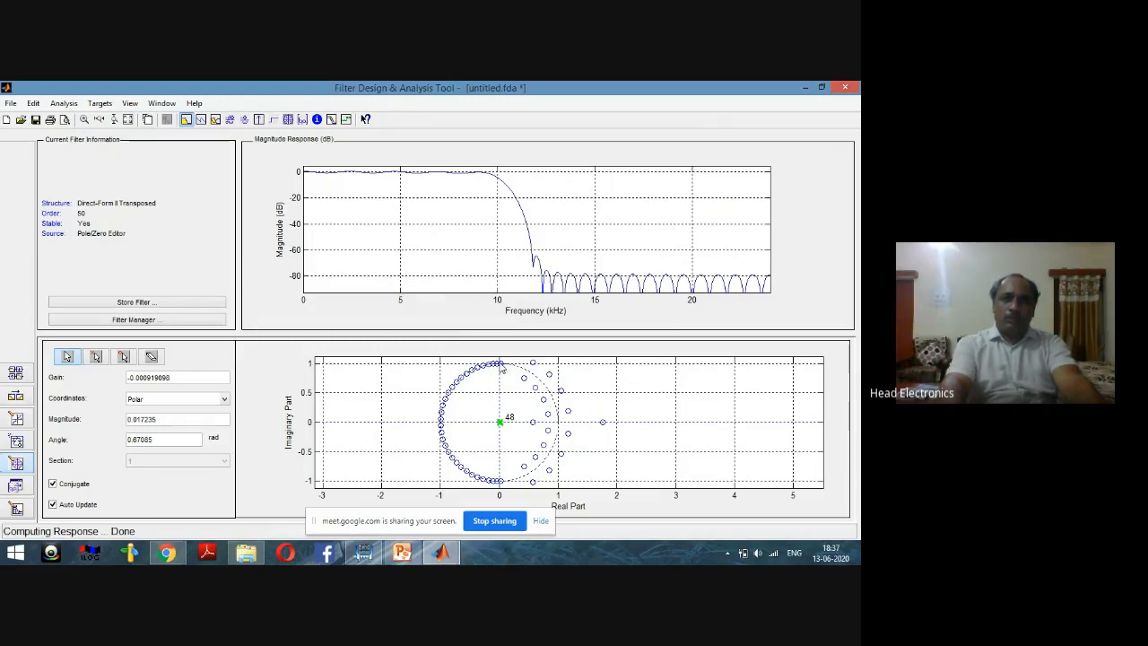
# Step: Move the conjugate zero pair near ±j inward toward the origin, to magnitude about 0.15 and angle about 1.41 rad
pyautogui.click(501, 366)
pyautogui.moveTo(500, 366); pyautogui.dragTo(500, 408)
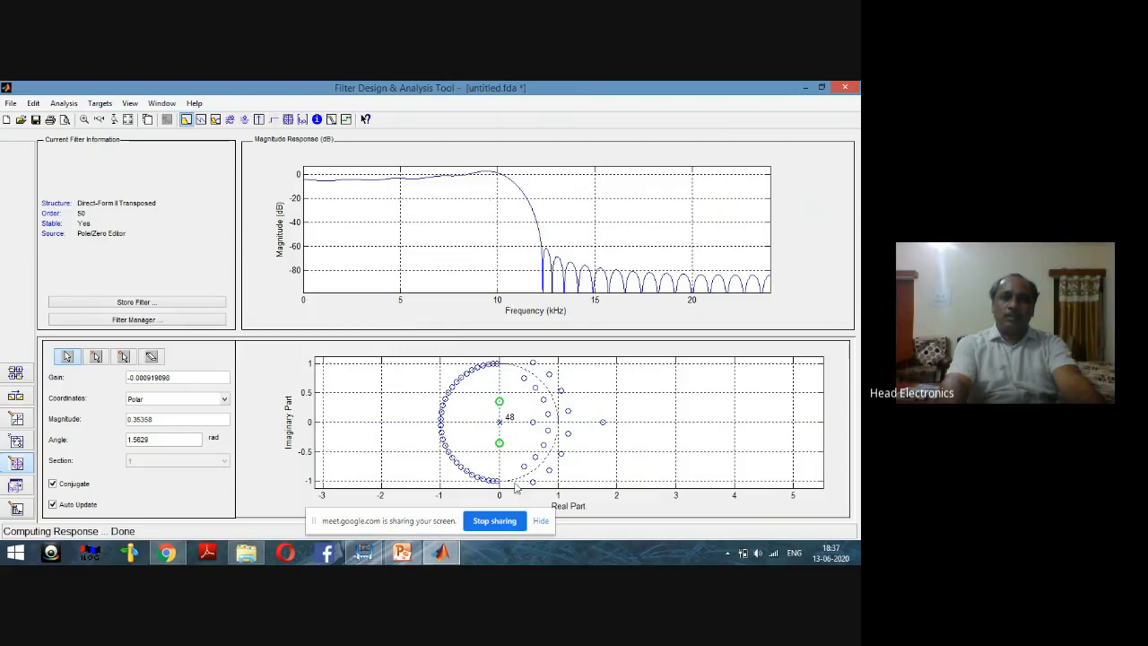
pyautogui.moveTo(500, 408); pyautogui.dragTo(500, 421)
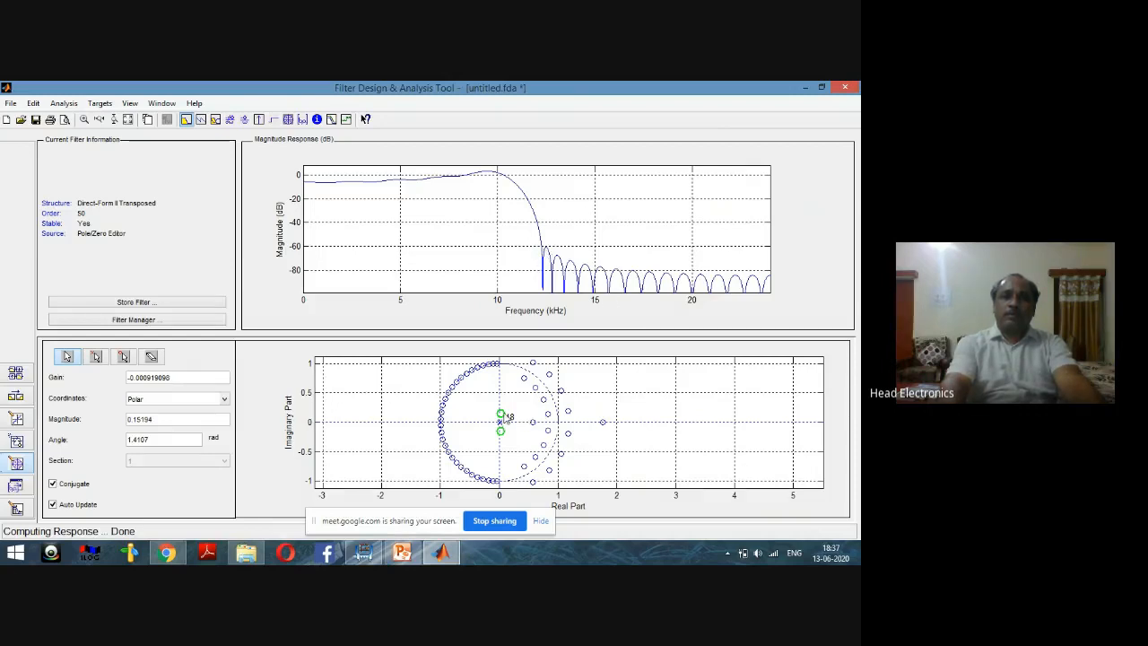
# Step: Move the inner conjugate zero pair out to the unit circle, in to magnitude about 0.5, and out again to about 0.986, angle about 1.55 rad
pyautogui.moveTo(500, 414); pyautogui.dragTo(503, 366)
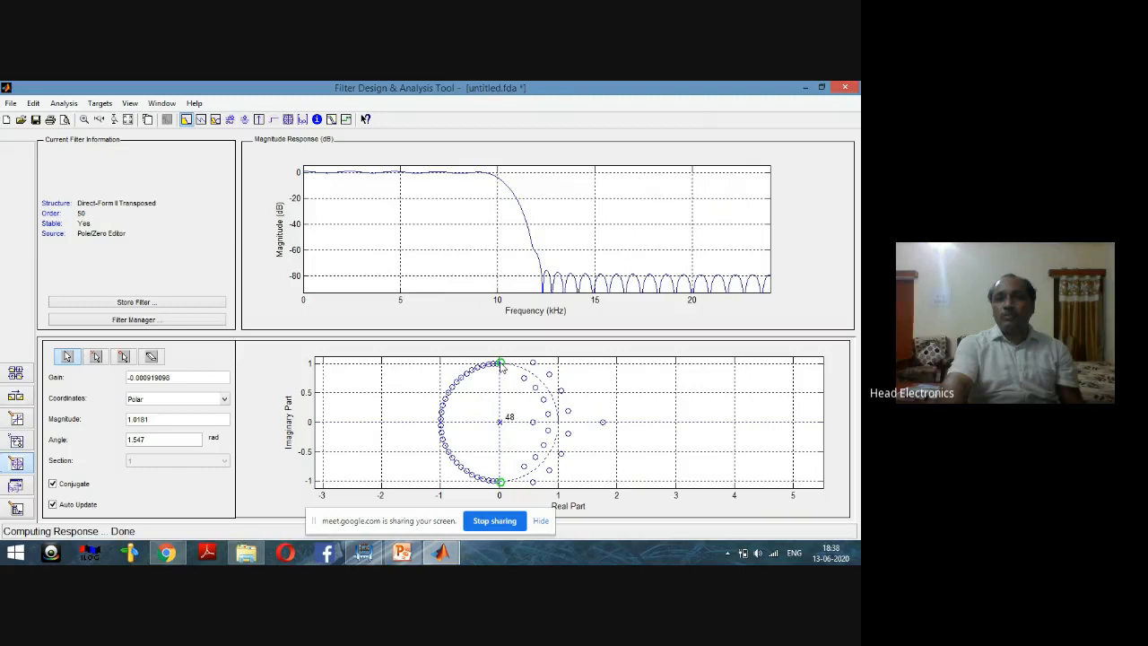
pyautogui.moveTo(500, 366); pyautogui.dragTo(504, 398)
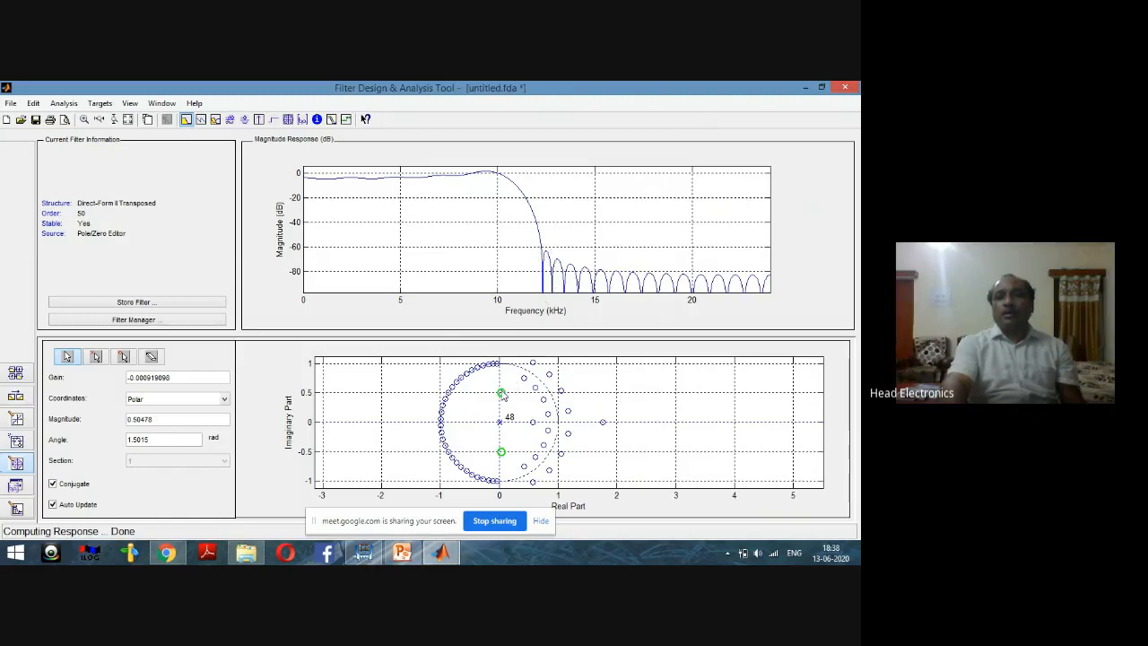
pyautogui.moveTo(503, 395); pyautogui.dragTo(503, 370)
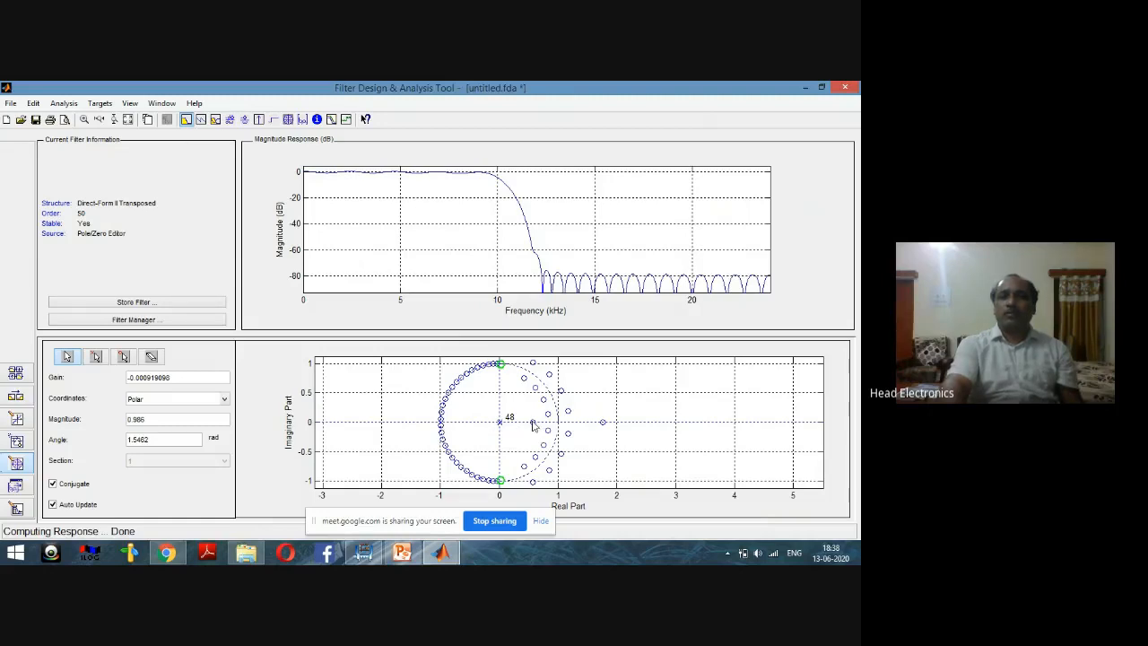
# Step: Move the real zero inside the unit circle out to magnitude about 0.98, and back in to magnitude about 0.47, angle about 0.023 rad
pyautogui.click(533, 424)
pyautogui.moveTo(534, 424); pyautogui.dragTo(558, 427)
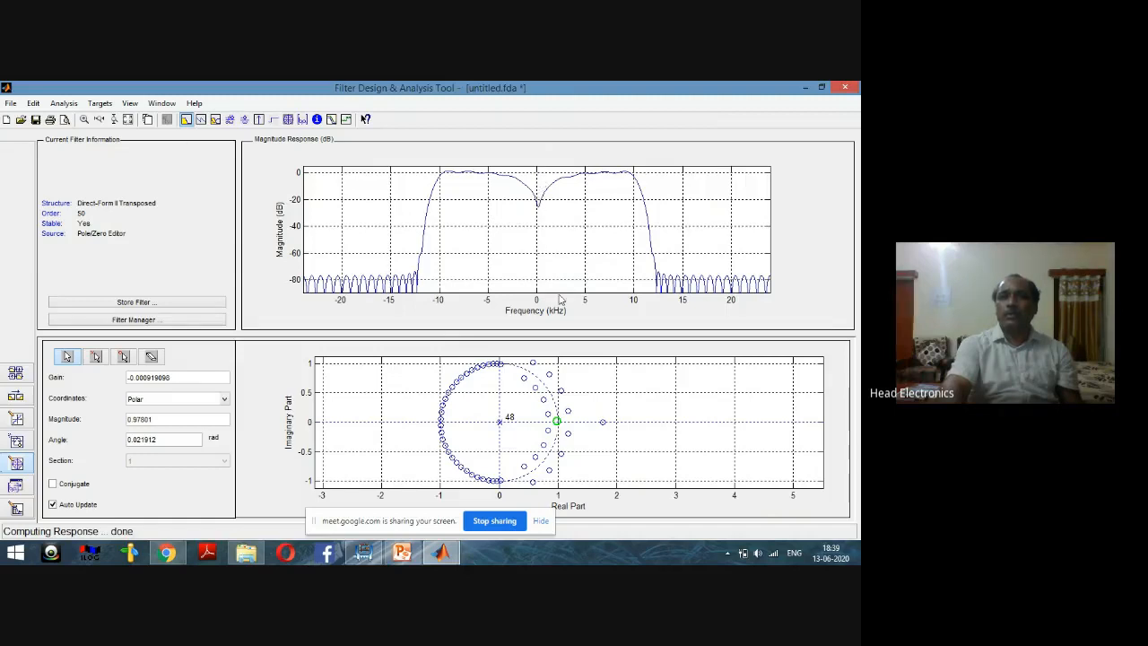
pyautogui.moveTo(556, 421); pyautogui.dragTo(531, 425)
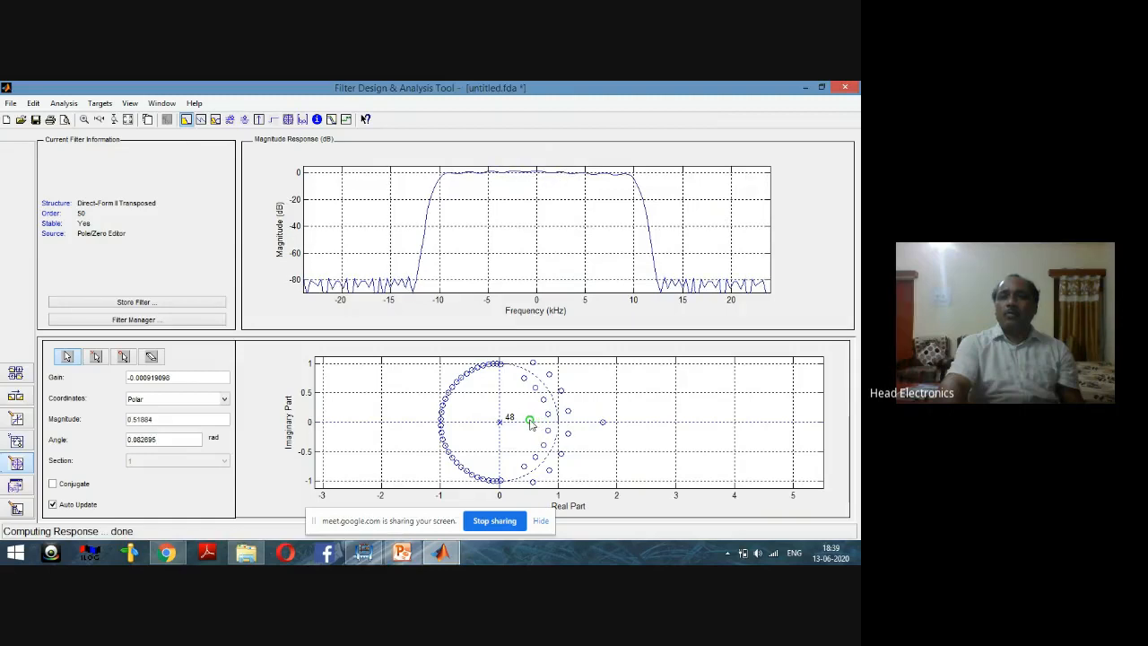
pyautogui.moveTo(531, 424); pyautogui.dragTo(530, 427)
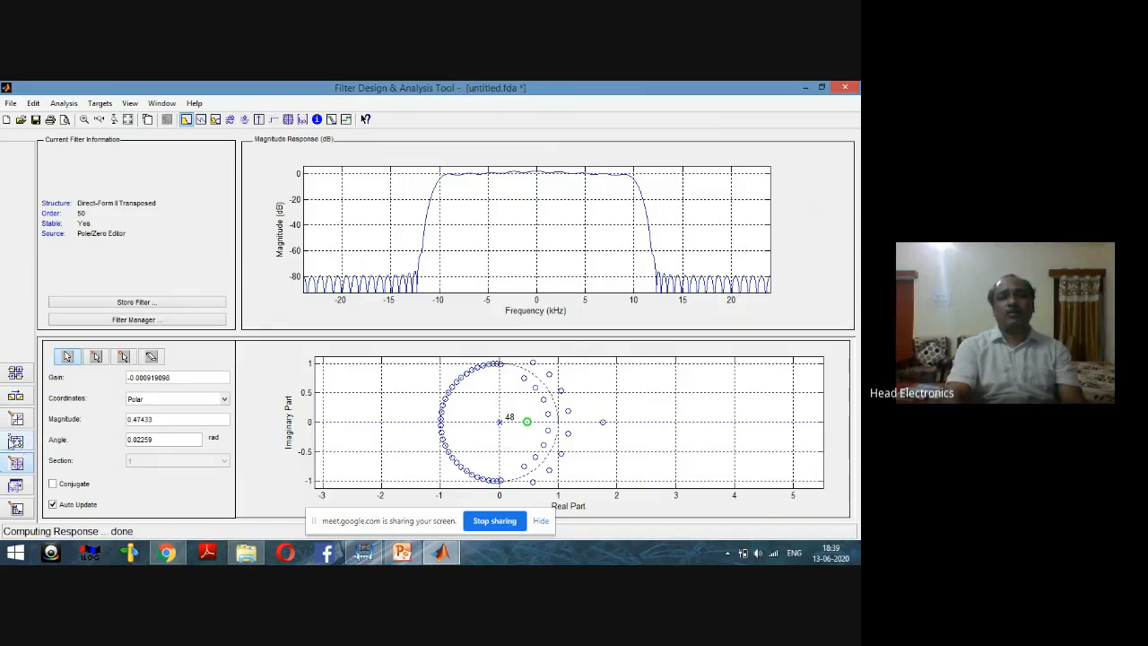
# Step: Realize the filter as a Simulink model named Filter in the current destination, built using basic elements
pyautogui.click(17, 444)
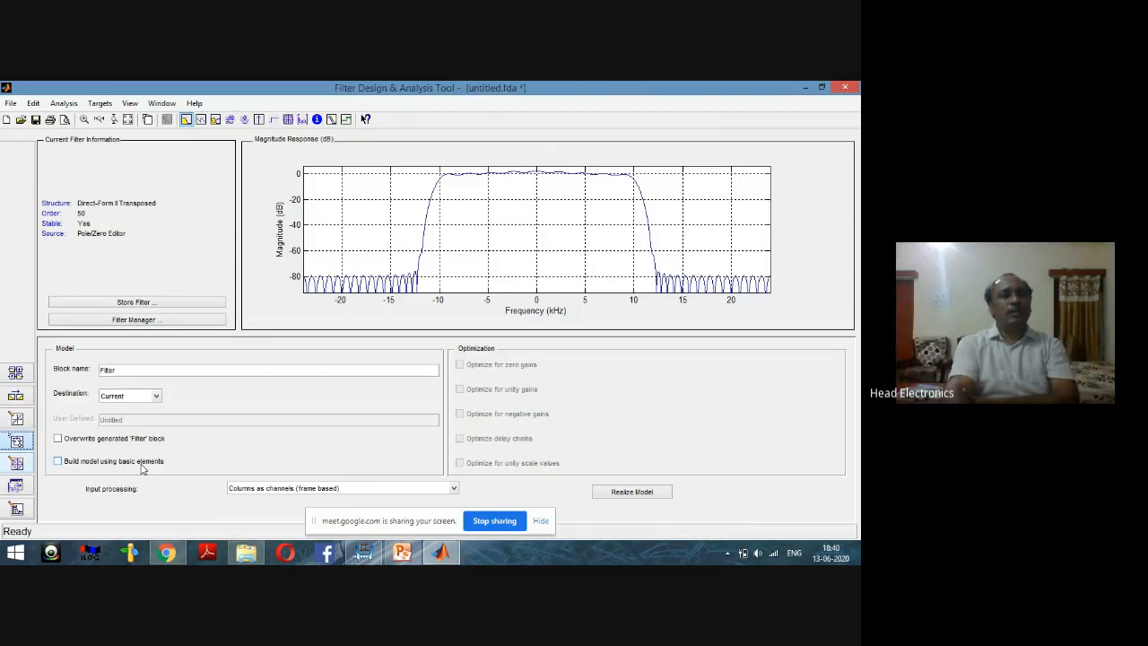
pyautogui.click(58, 462)
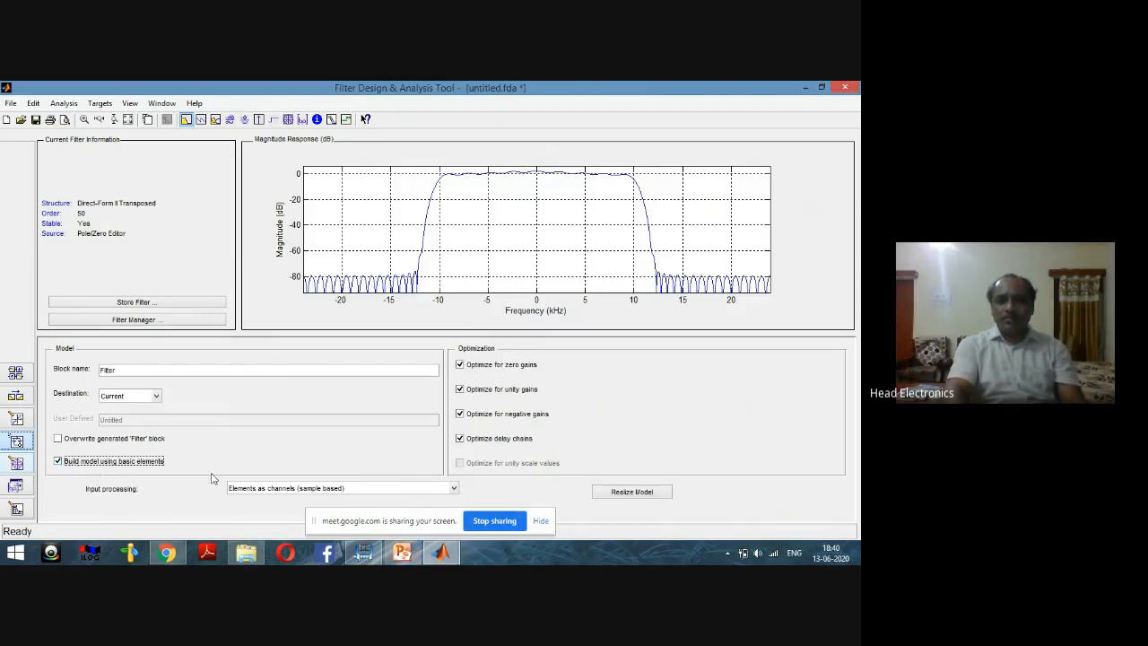
pyautogui.click(634, 492)
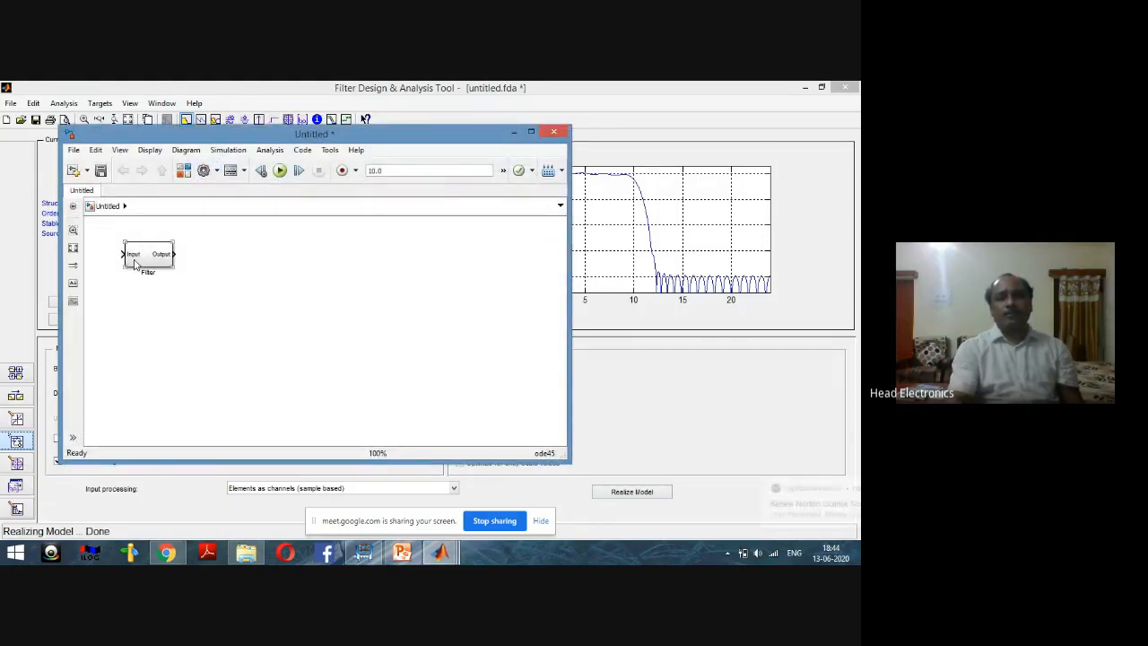
# Step: Open the generated Filter block to show its internal structure in a maximized model window
pyautogui.click(531, 133)
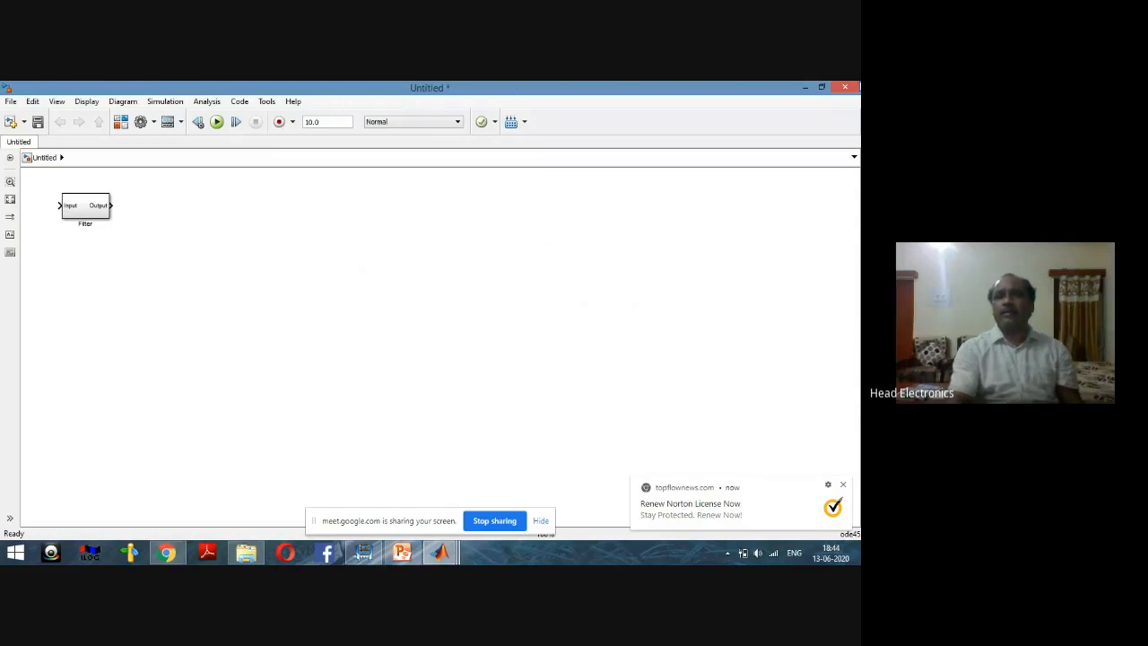
pyautogui.click(822, 87)
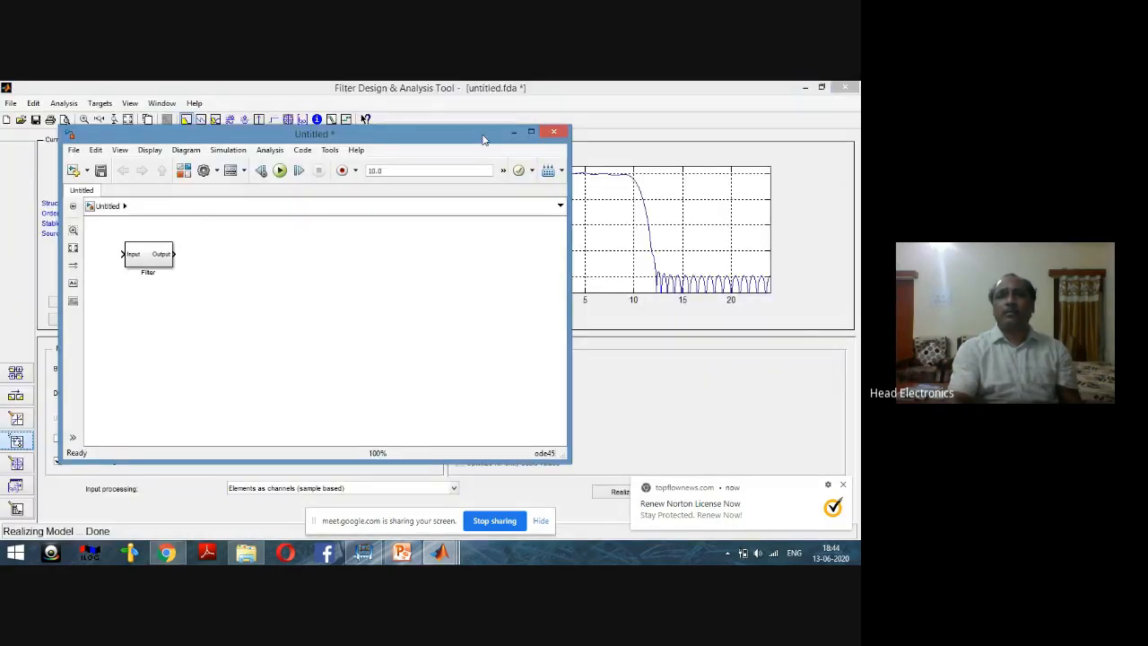
pyautogui.moveTo(485, 141); pyautogui.dragTo(548, 288)
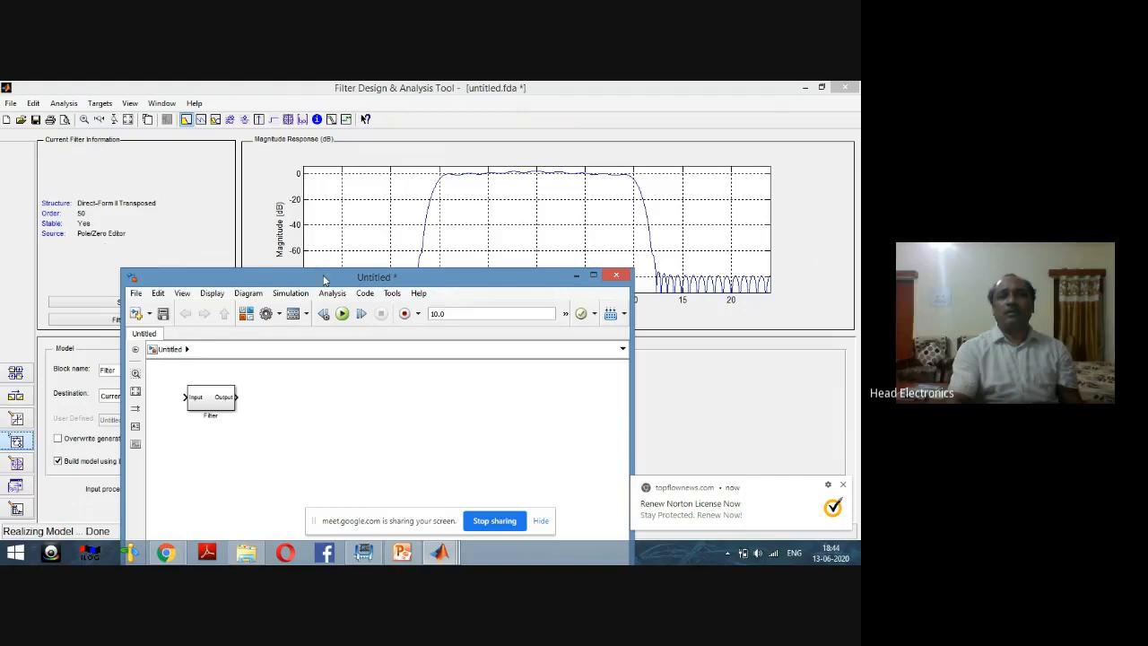
pyautogui.moveTo(324, 282); pyautogui.dragTo(327, 147)
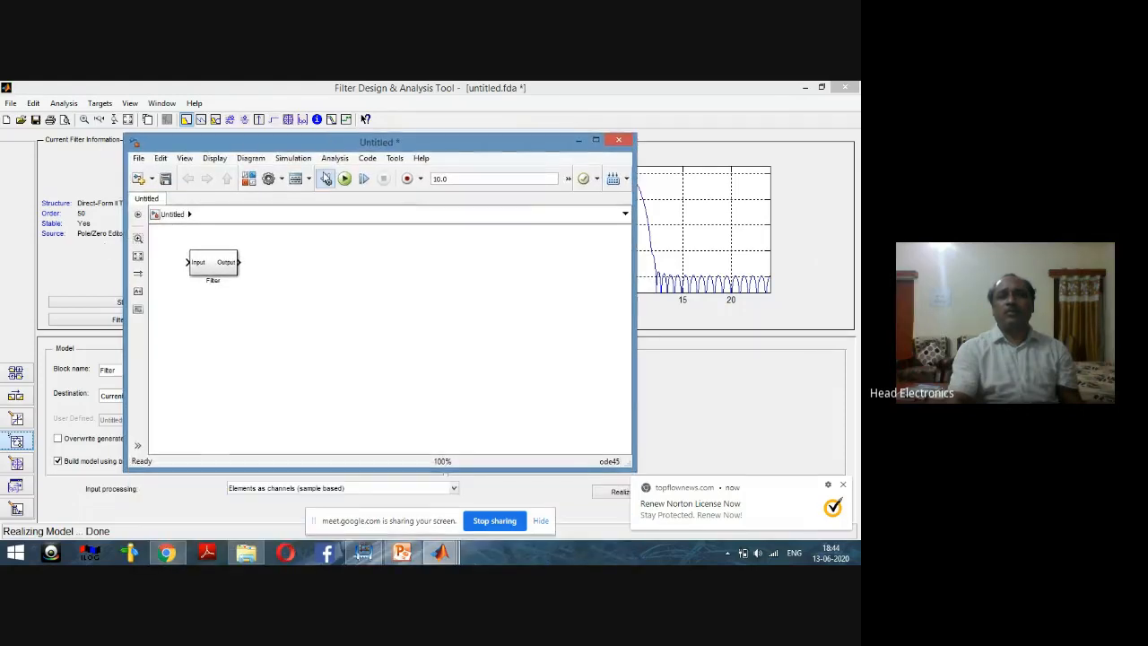
pyautogui.click(220, 267)
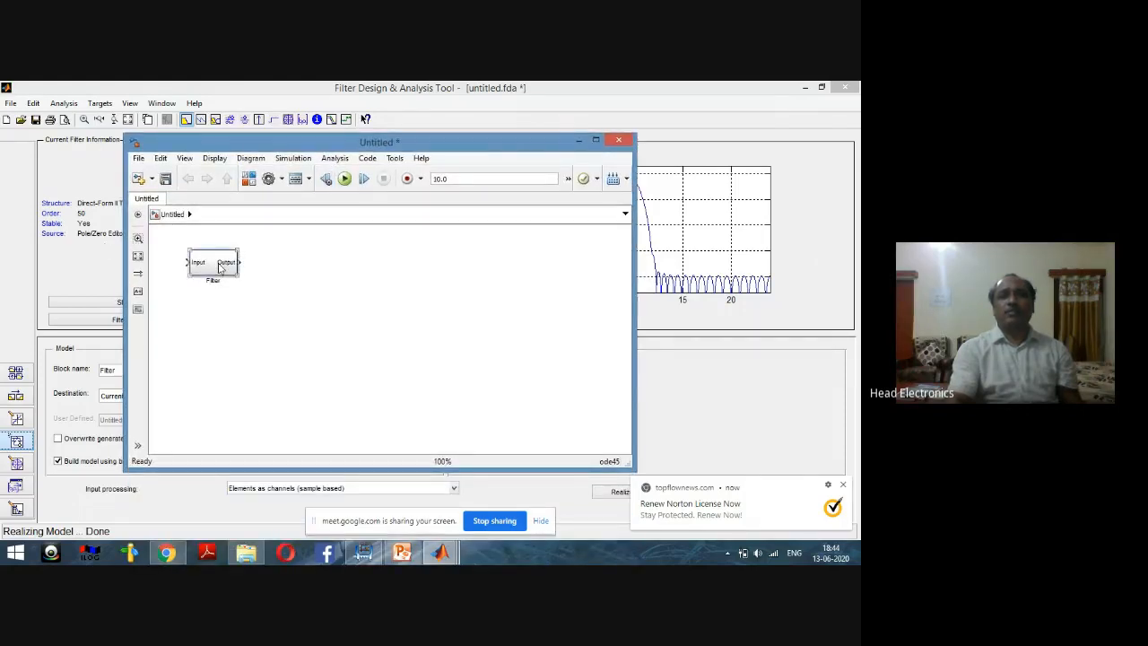
pyautogui.doubleClick(220, 268)
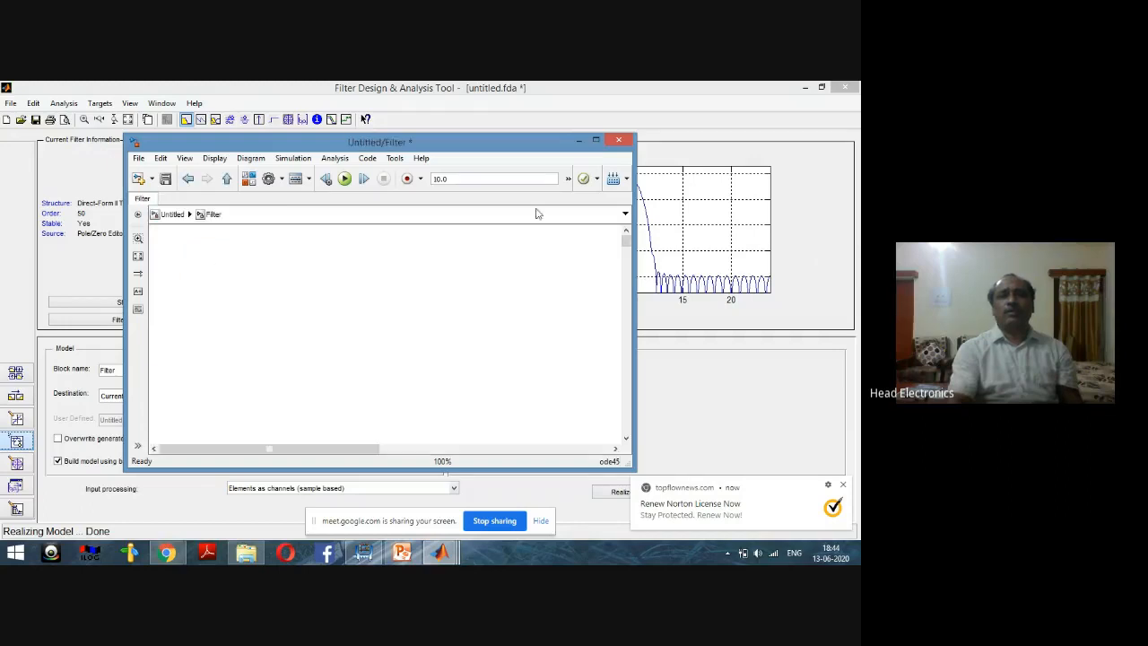
pyautogui.click(597, 141)
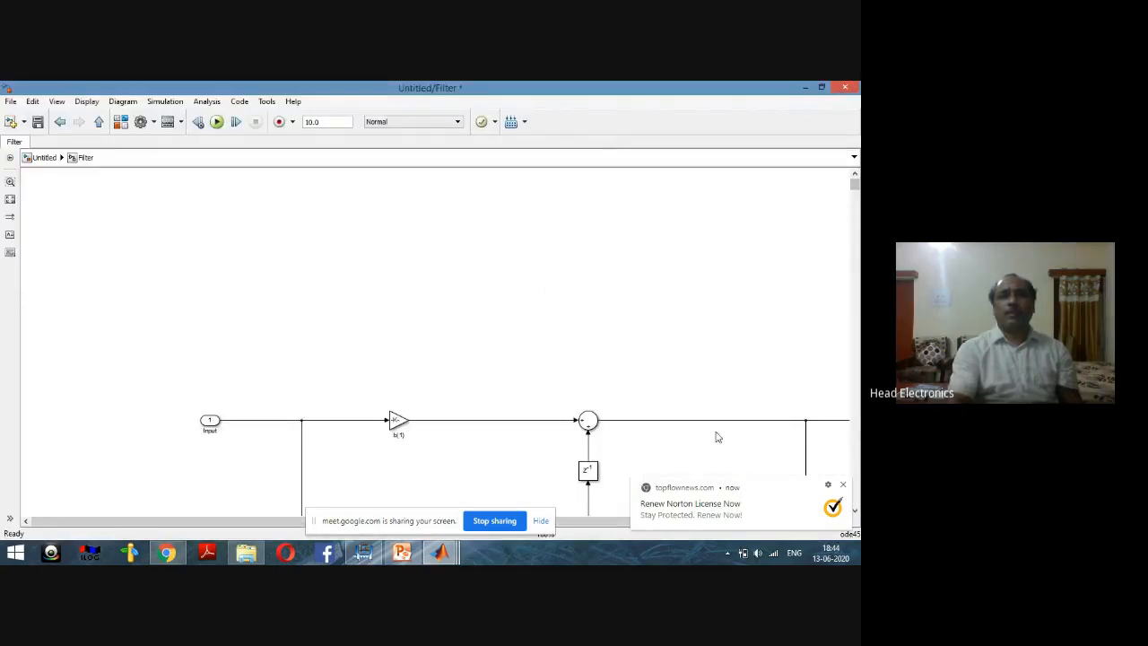
# Step: Examine the sum, delay and gain blocks of the realized structure from b(1) down to b(51), and dismiss the desktop notification
pyautogui.moveTo(853, 180); pyautogui.dragTo(856, 239)
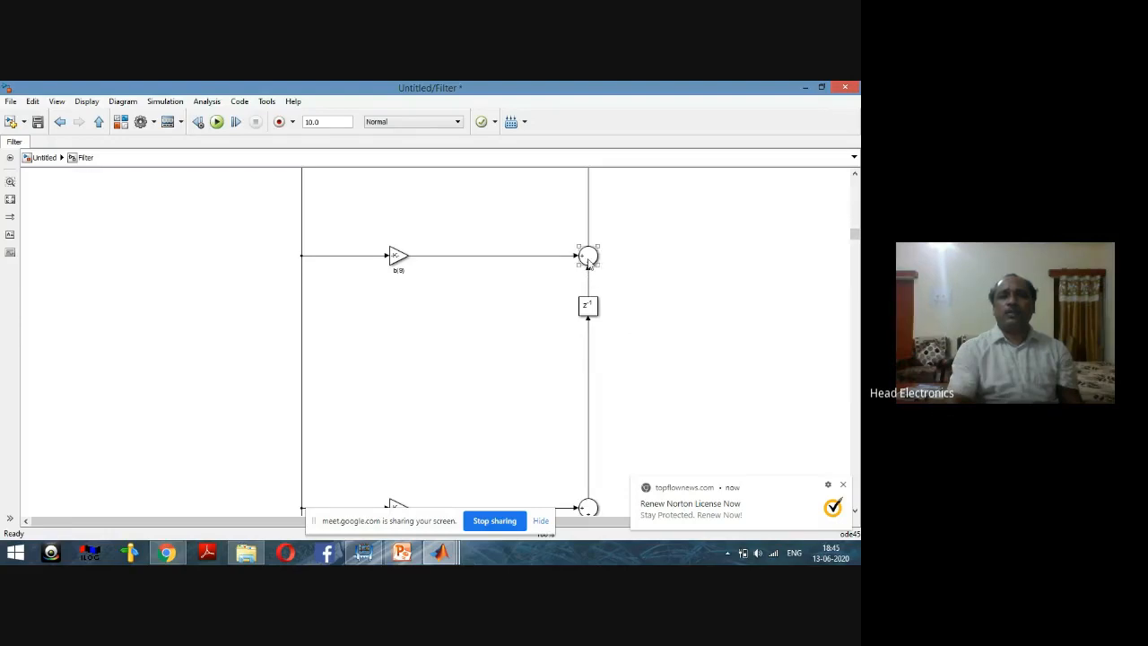
pyautogui.click(591, 308)
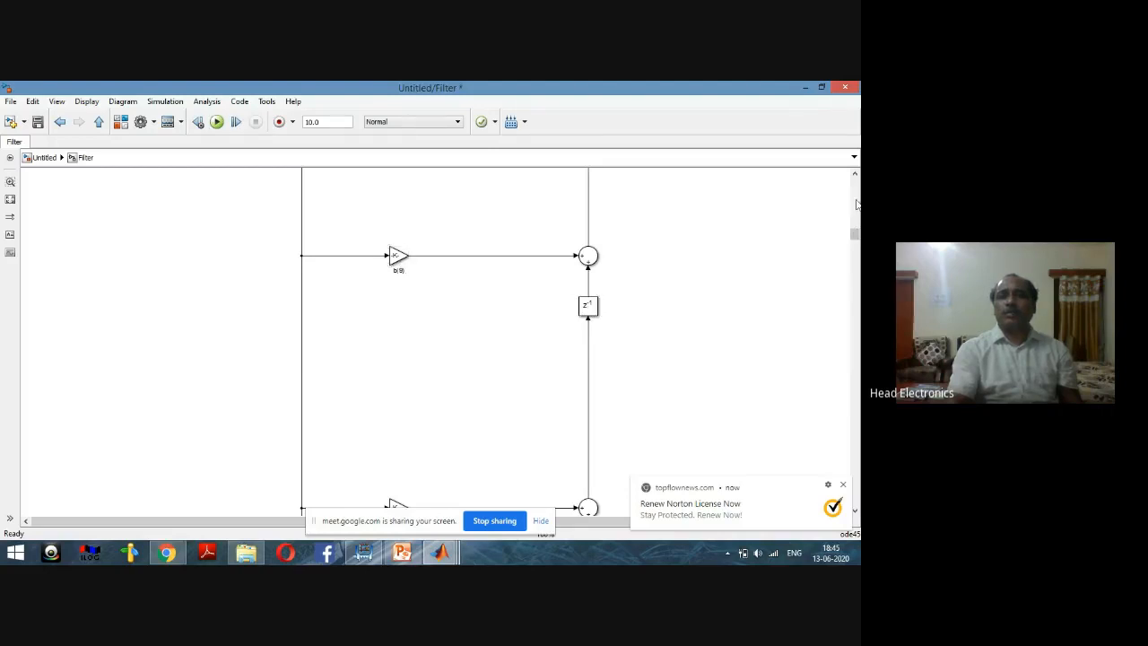
pyautogui.moveTo(856, 236); pyautogui.dragTo(856, 185)
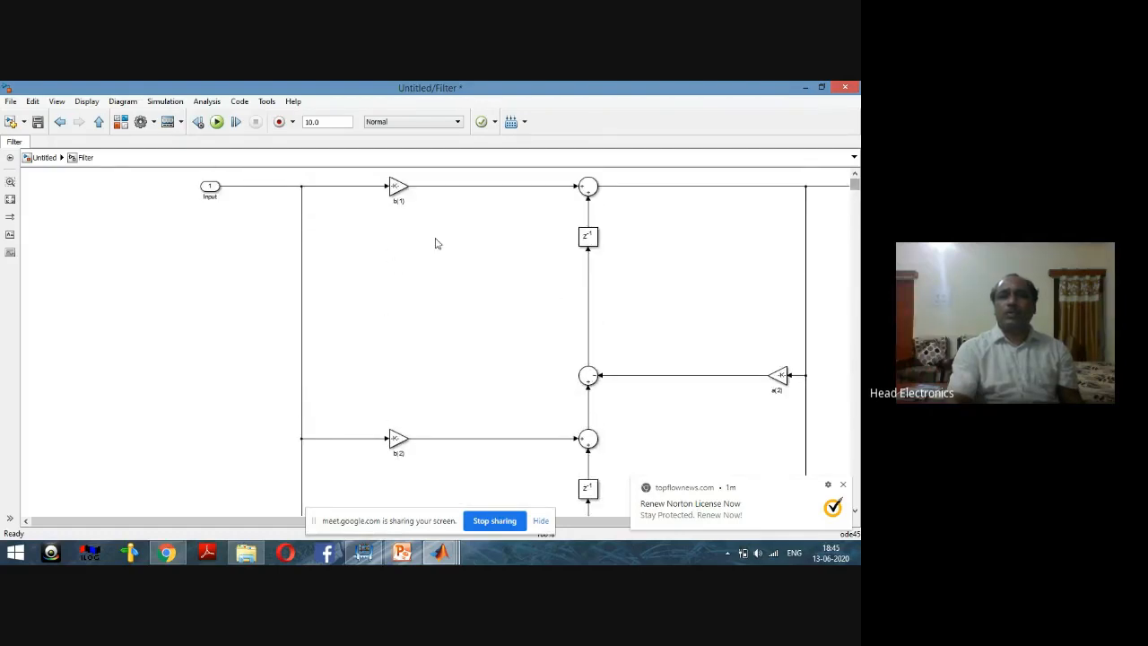
pyautogui.click(400, 190)
pyautogui.moveTo(856, 185); pyautogui.dragTo(857, 511)
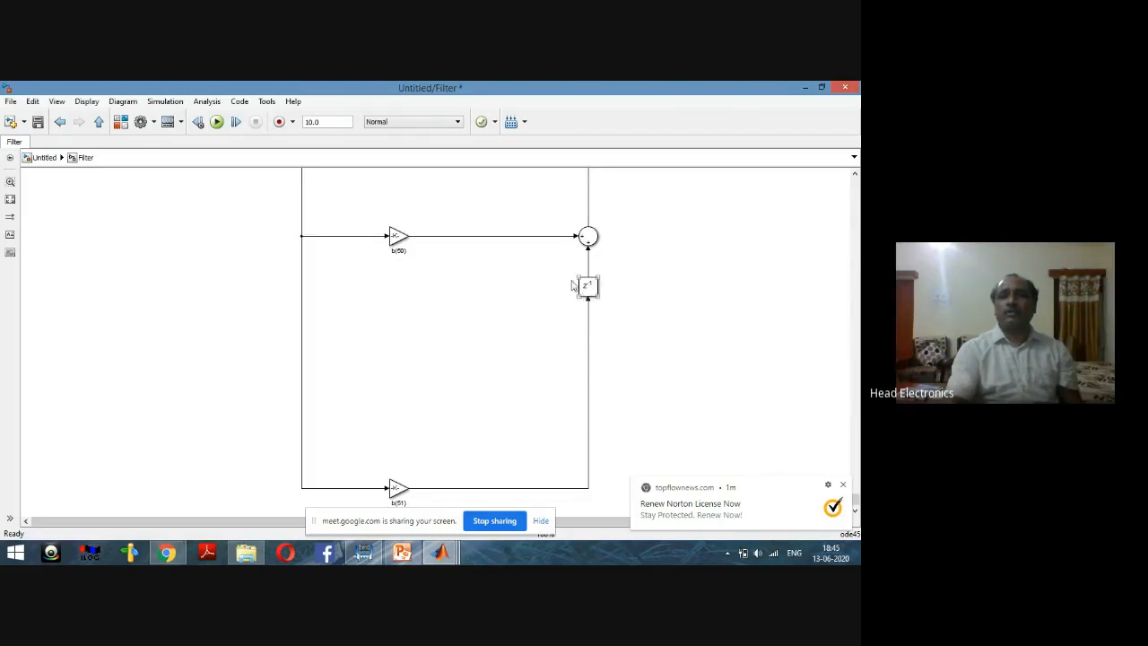
pyautogui.click(843, 487)
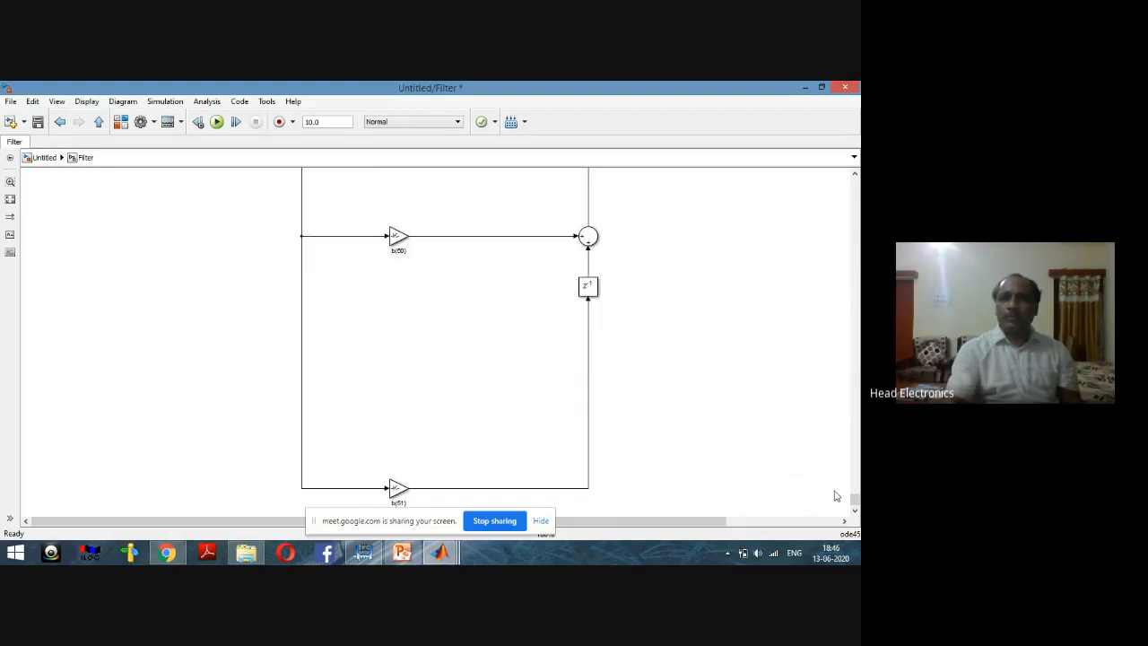
# Step: Examine the structure from Input to Output with its feedback branch, and minimize the model window to return to the filter design
pyautogui.moveTo(855, 500); pyautogui.dragTo(855, 176)
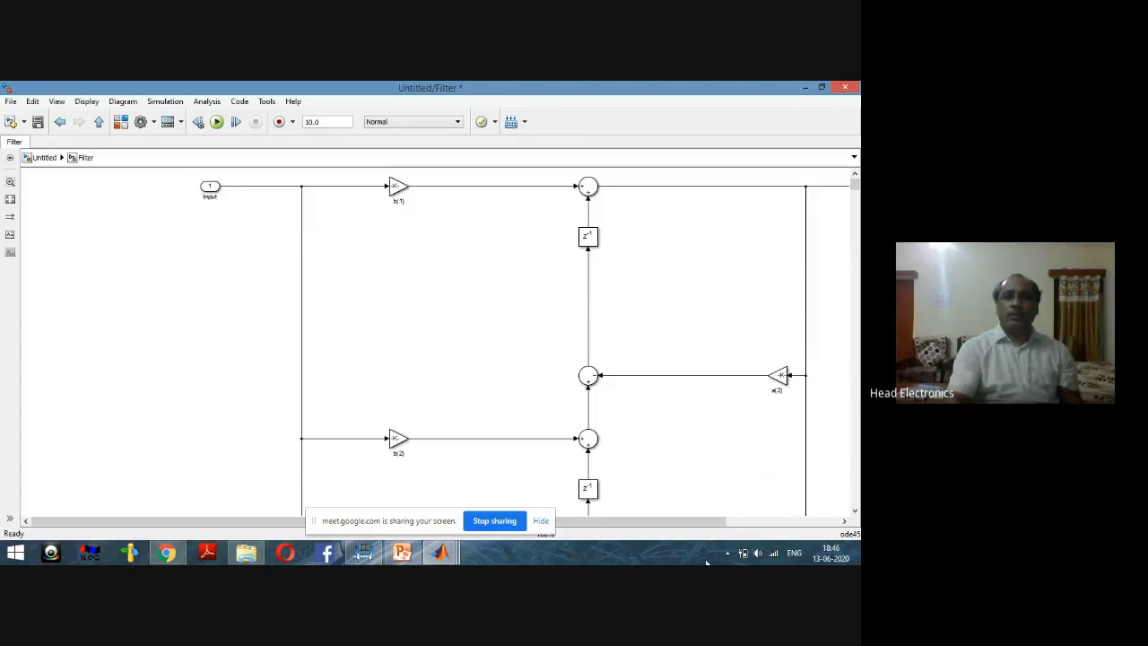
pyautogui.moveTo(679, 526); pyautogui.dragTo(797, 530)
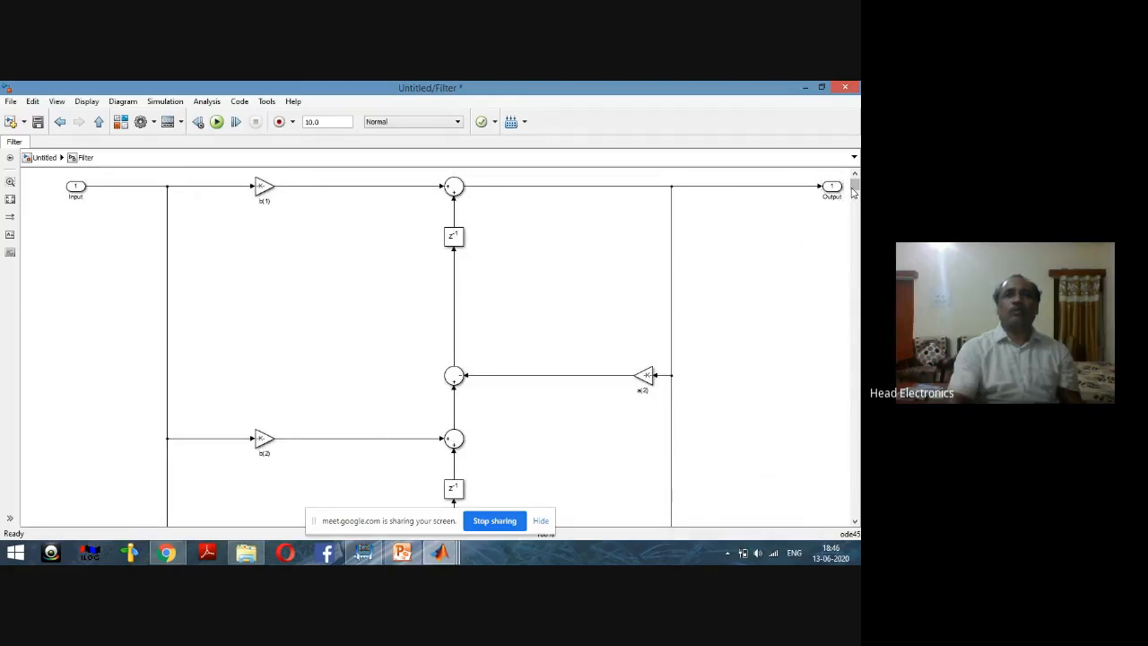
pyautogui.moveTo(855, 185); pyautogui.dragTo(855, 313)
pyautogui.moveTo(856, 354); pyautogui.dragTo(856, 182)
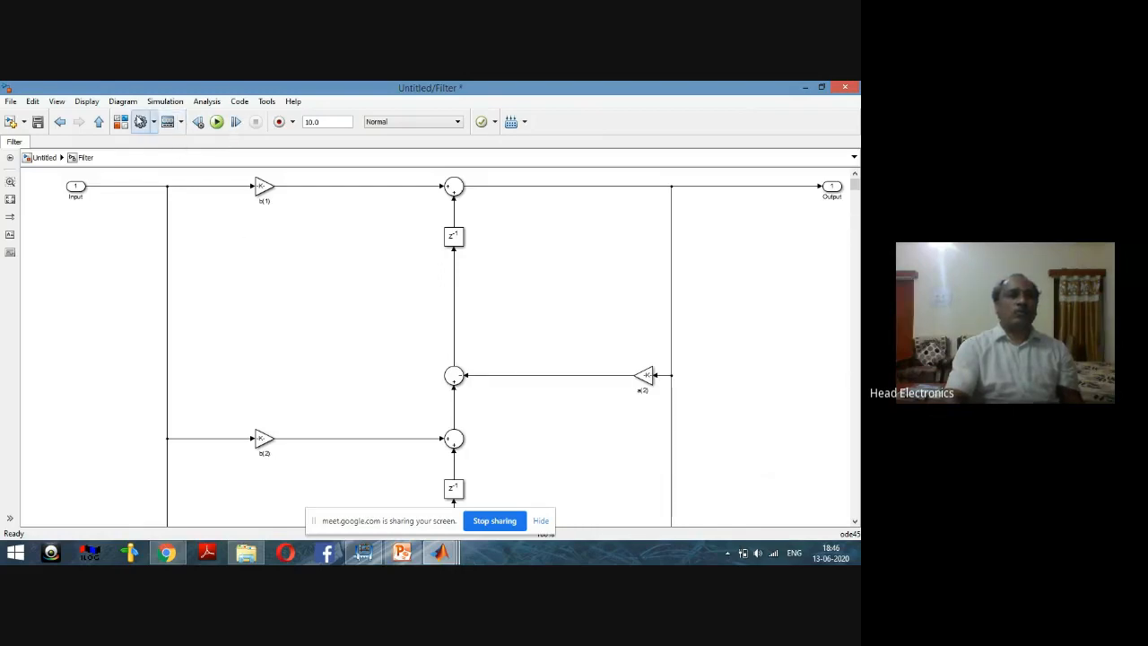
pyautogui.click(823, 87)
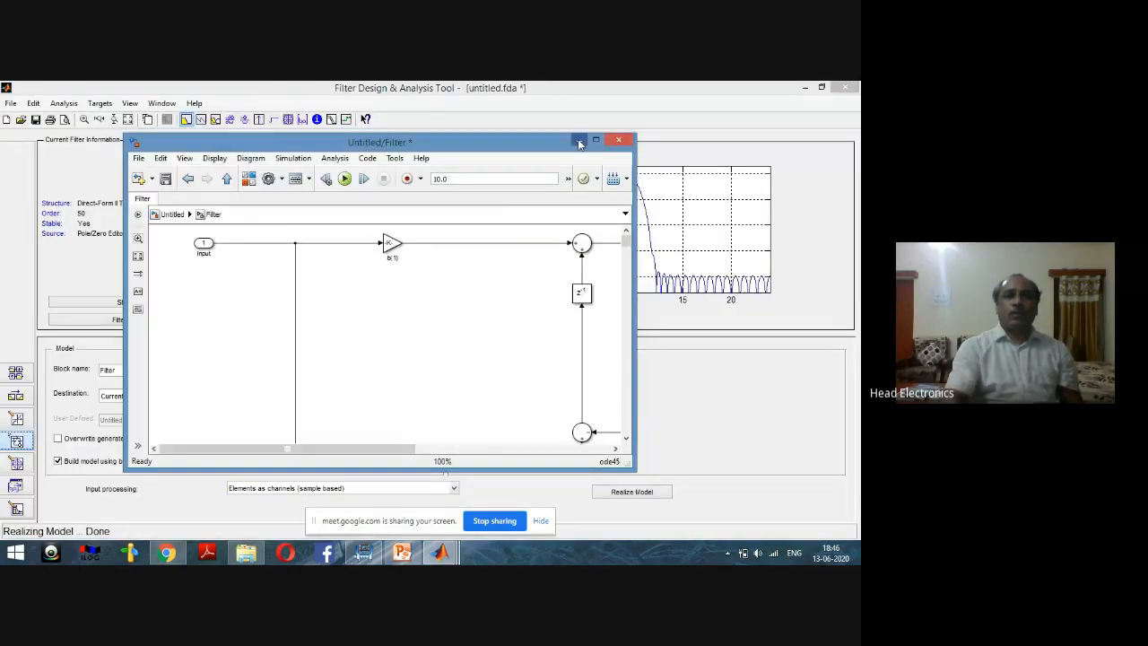
pyautogui.click(580, 141)
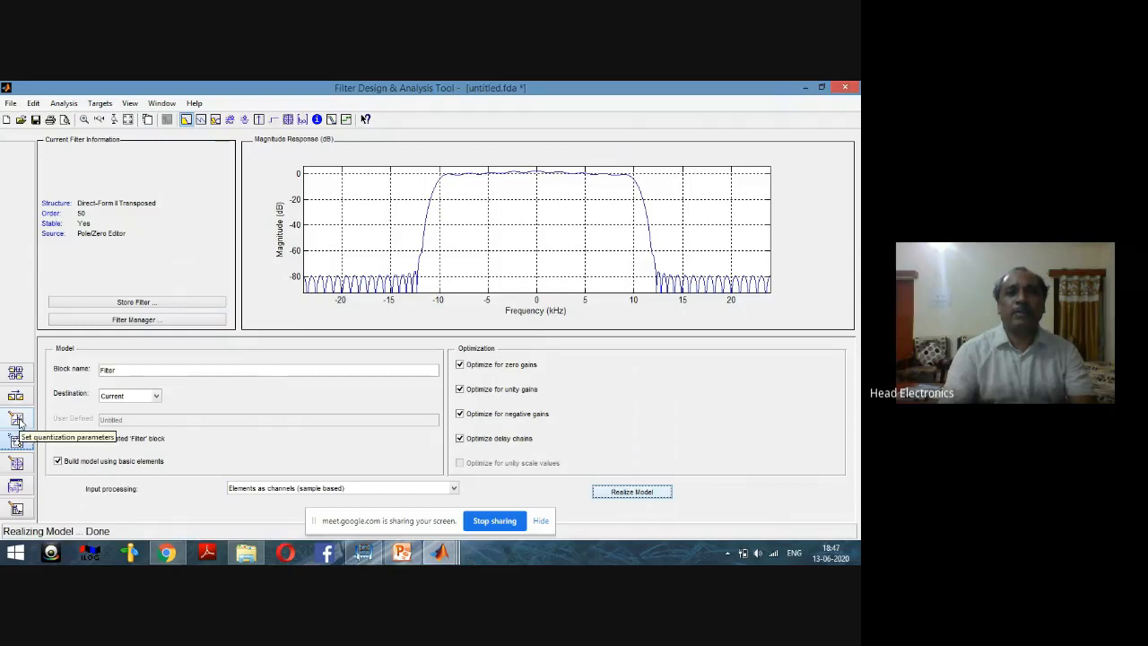
# Step: Switch to the PowerPoint presentation, show slide 11, Creating FIR Filters, as a slide show, and reveal the point on coefficient quantization
pyautogui.click(403, 555)
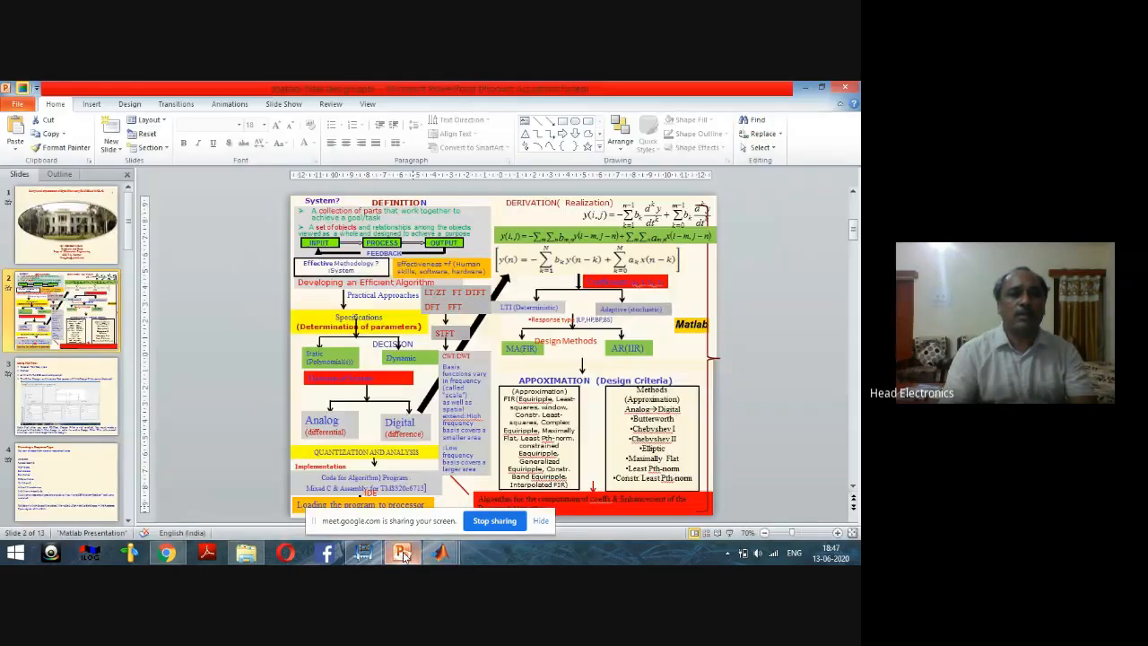
pyautogui.scroll(-6, 83, 433)
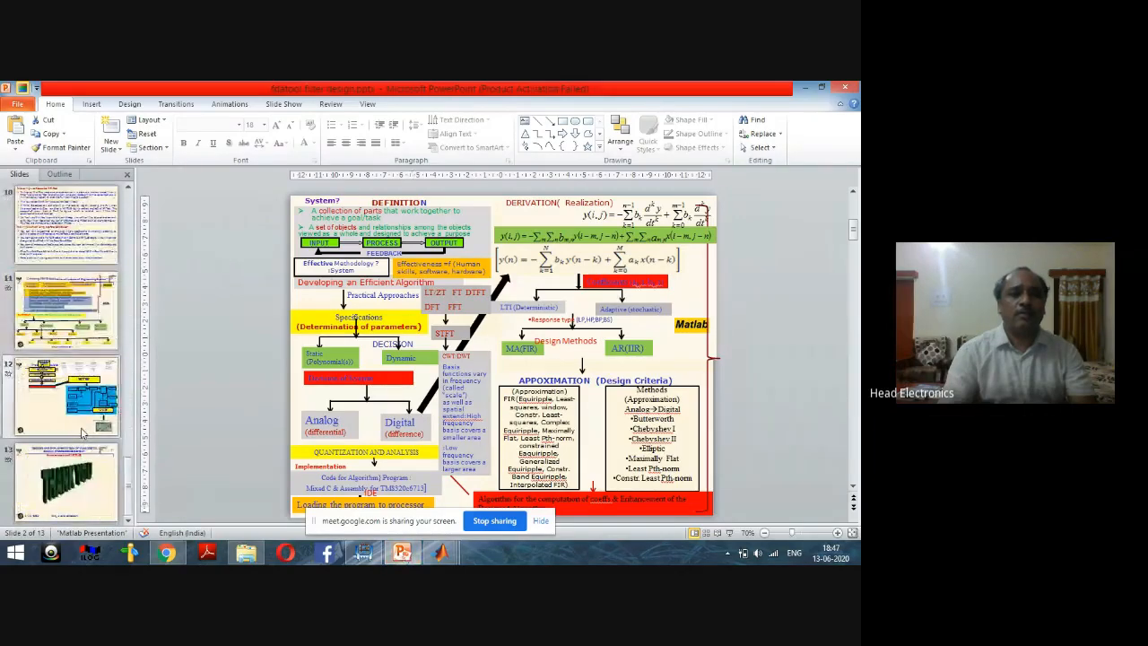
pyautogui.click(99, 329)
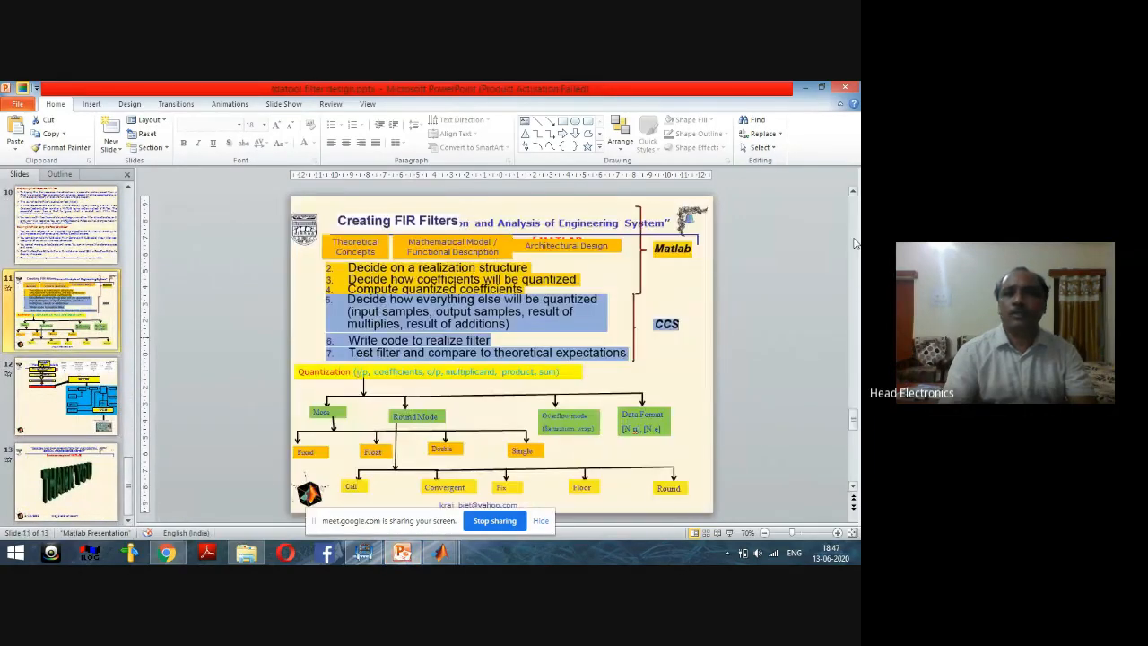
pyautogui.click(728, 533)
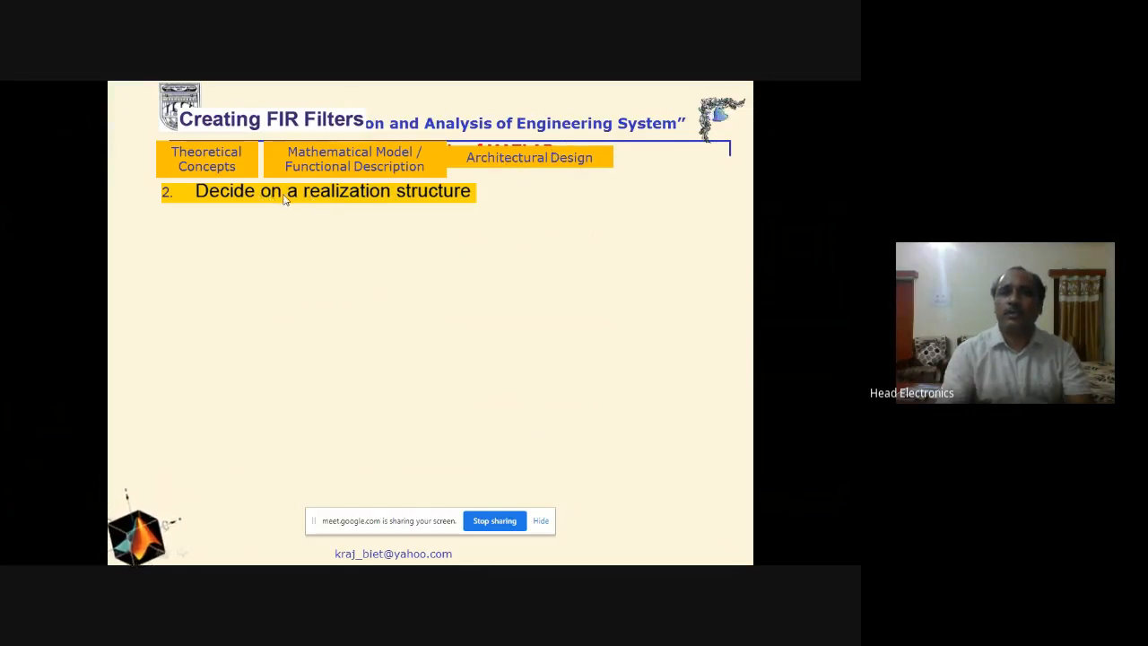
pyautogui.click(485, 217)
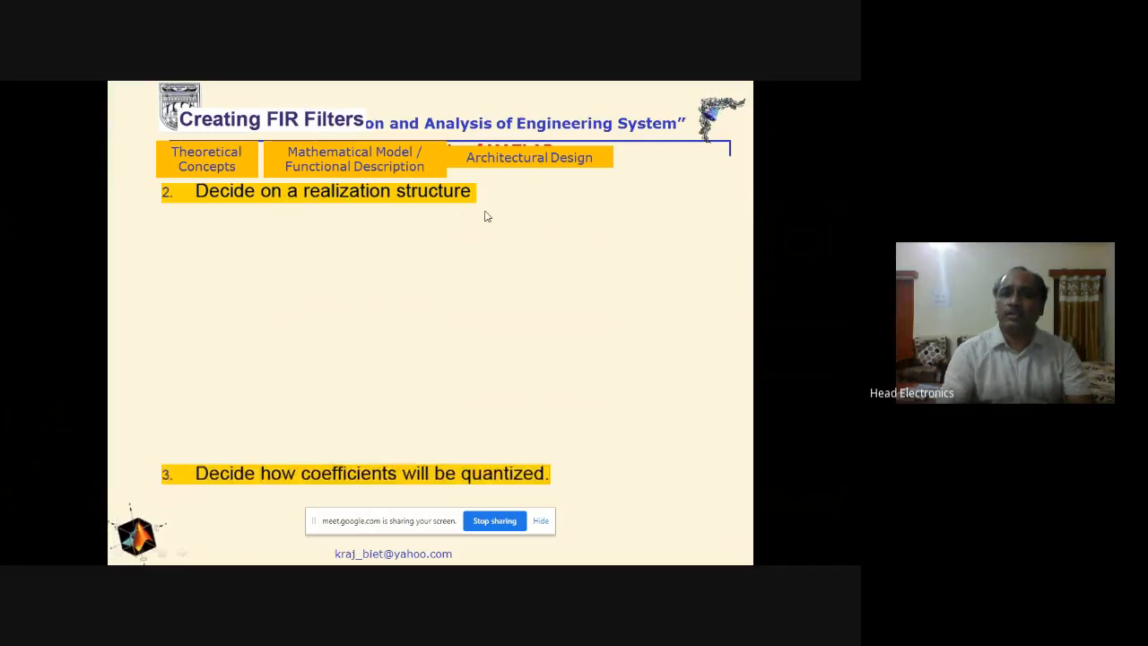